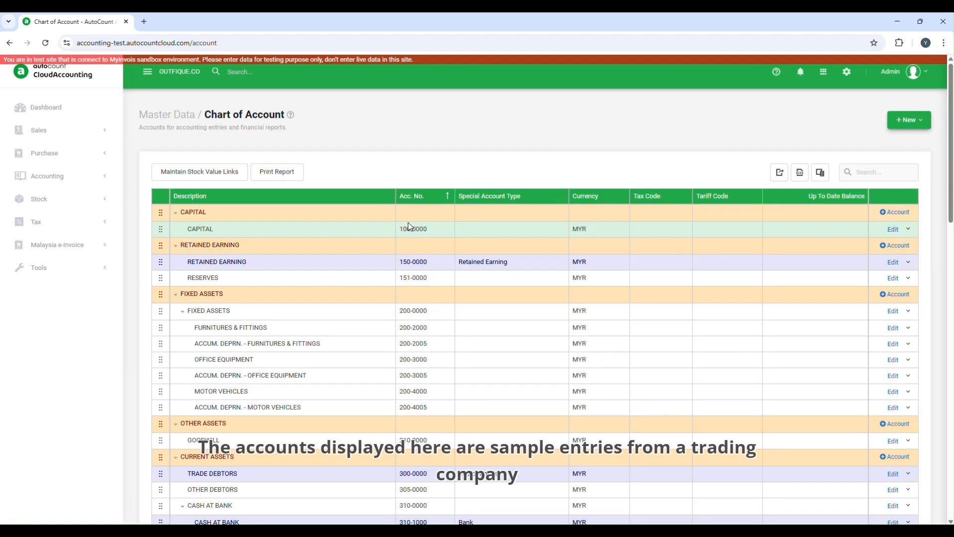
- Look through the whole chart of accounts, from the capital group to the expenses group
scroll(409, 226, down, 3)
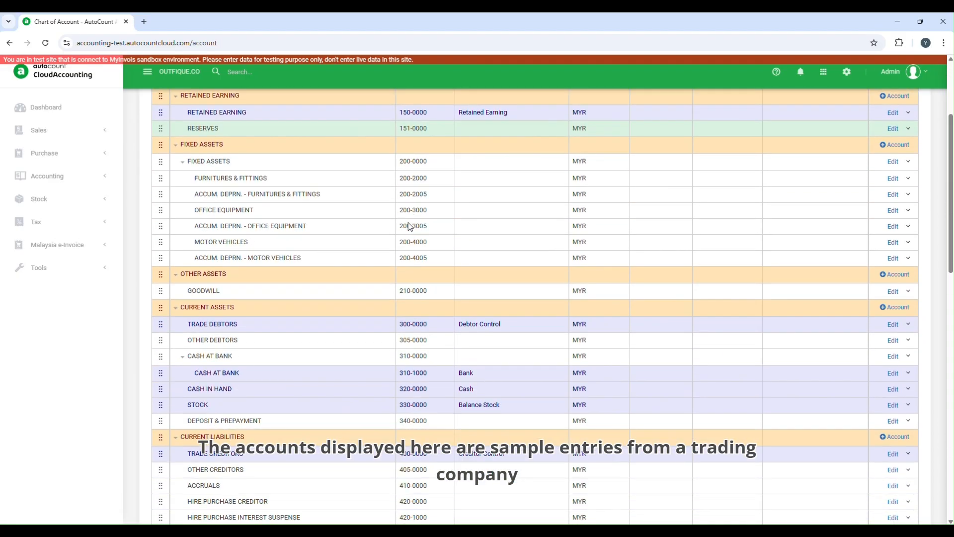
scroll(409, 226, down, 4)
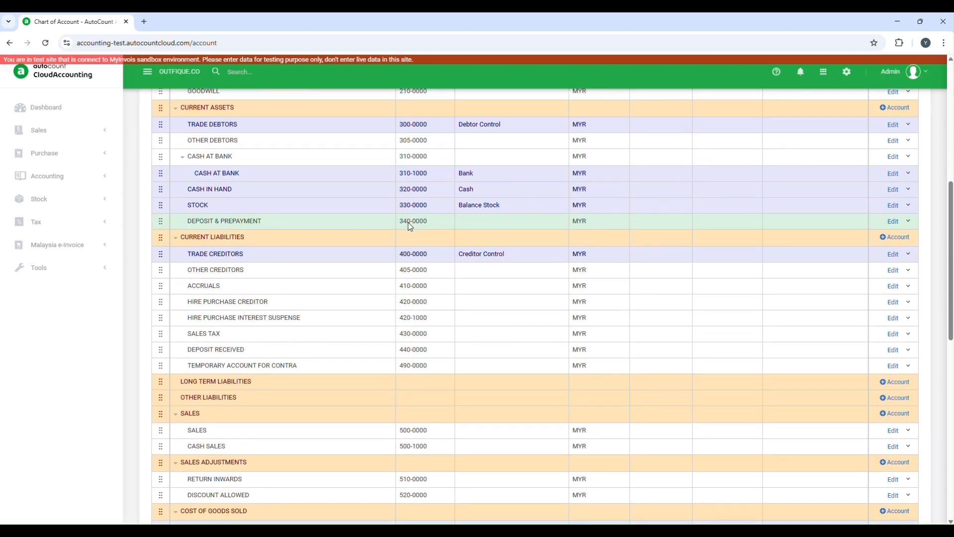
scroll(409, 224, down, 6)
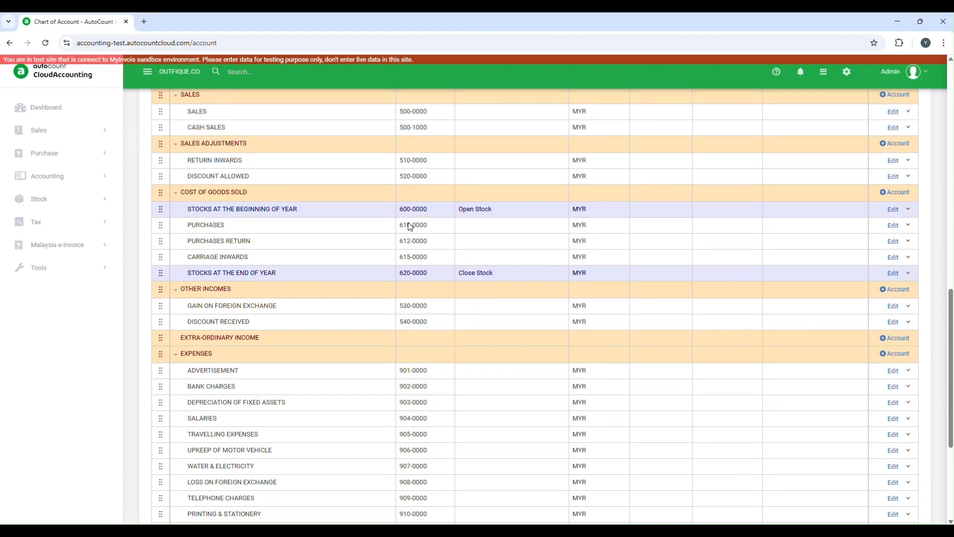
scroll(408, 226, down, 4)
scroll(408, 226, up, 3)
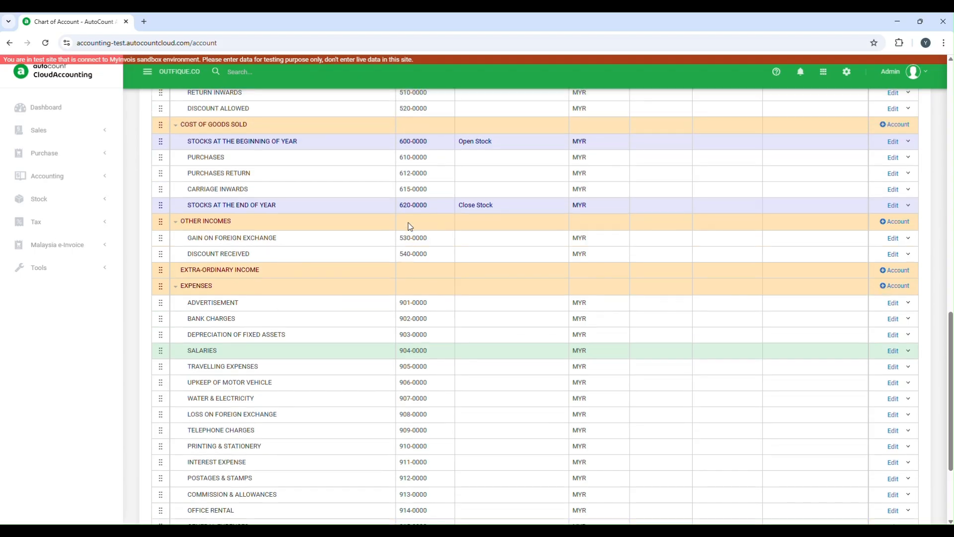
scroll(408, 226, up, 7)
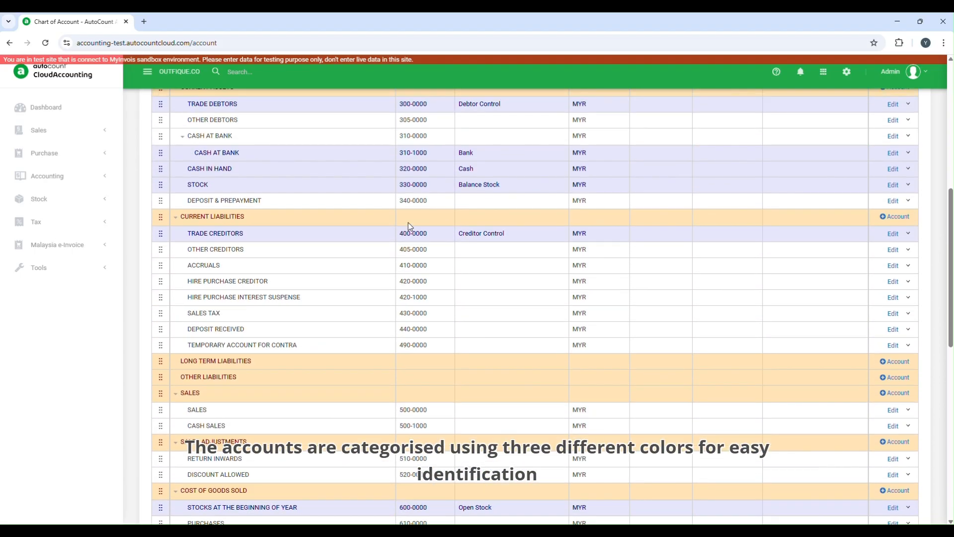
scroll(408, 222, up, 7)
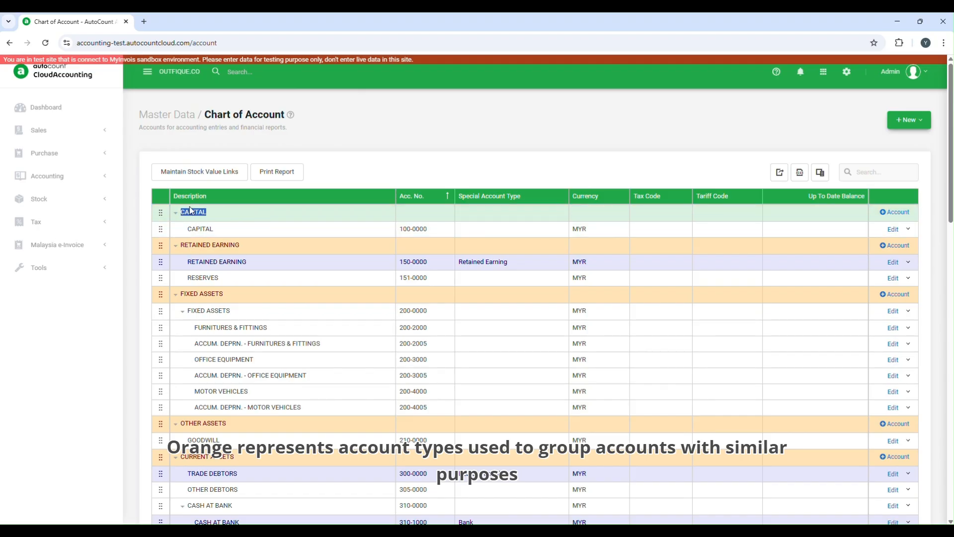
- Examine how account type groups, special accounts such as RETAINED EARNING and normal accounts such as FIXED ASSETS are distinguished
click(489, 135)
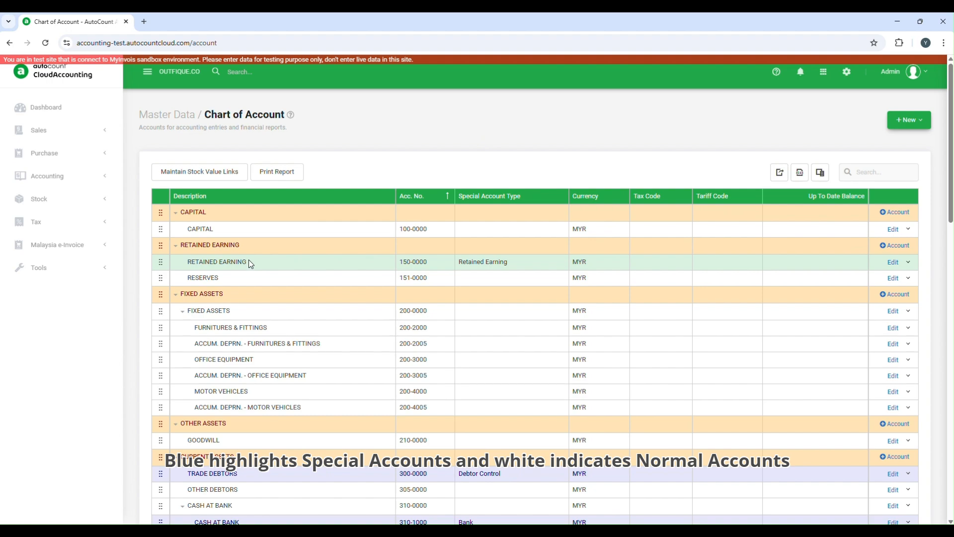
drag(251, 264, 184, 261)
click(392, 147)
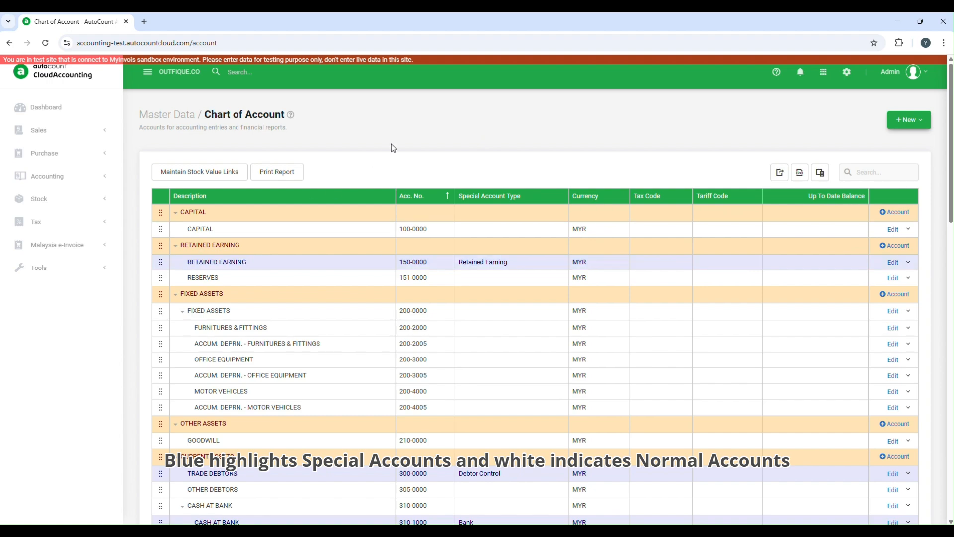
scroll(391, 148, down, 1)
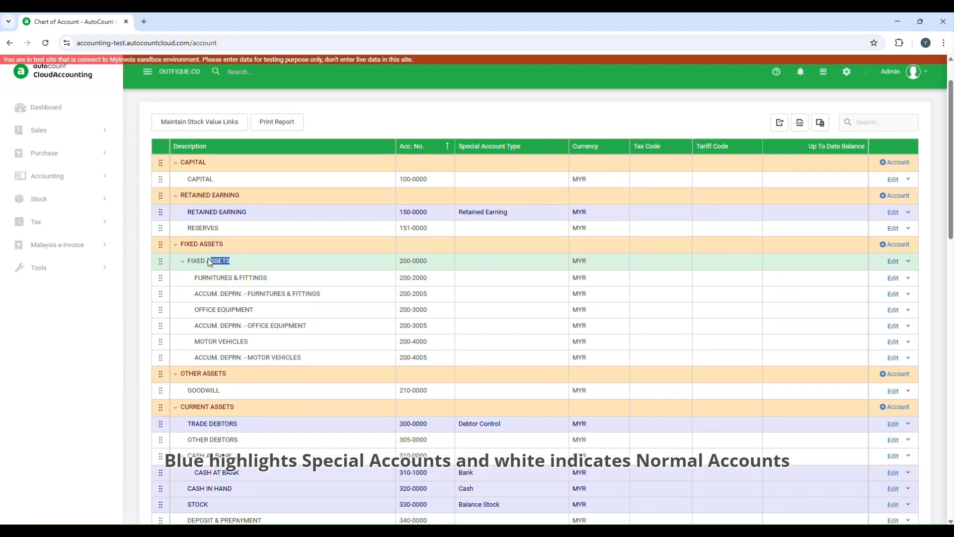
drag(210, 263, 185, 261)
click(389, 114)
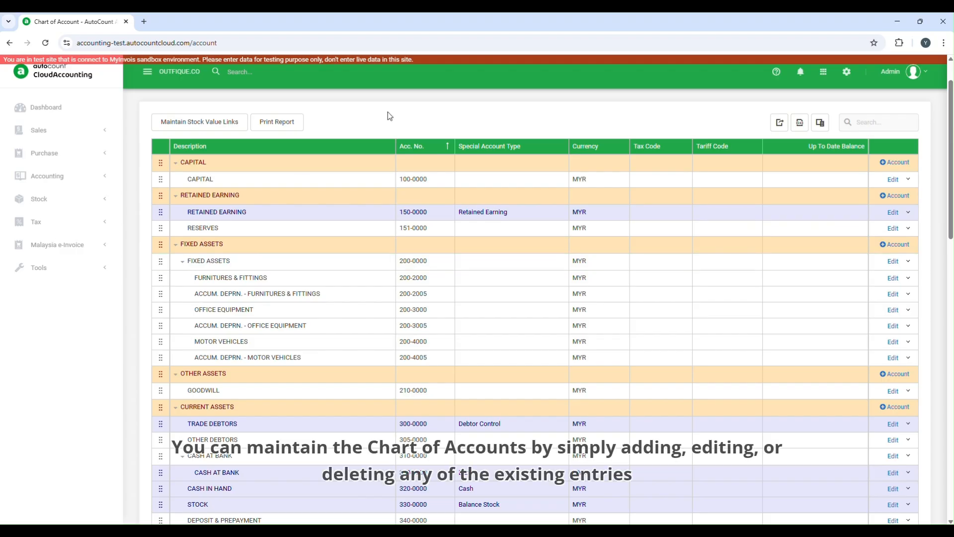
- Start a new normal account entry with account type FA (Fixed Assets) and parent account 200-0000
scroll(390, 116, up, 1)
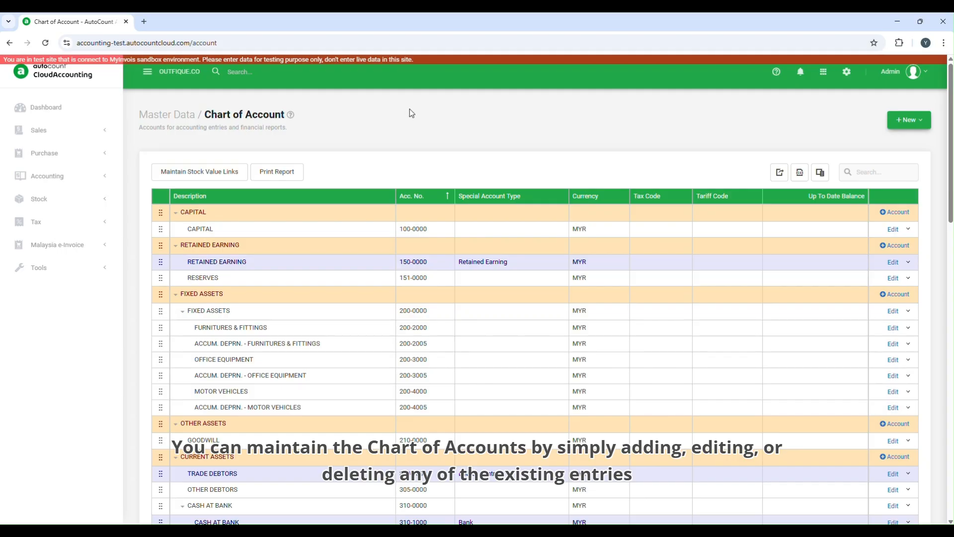
click(911, 121)
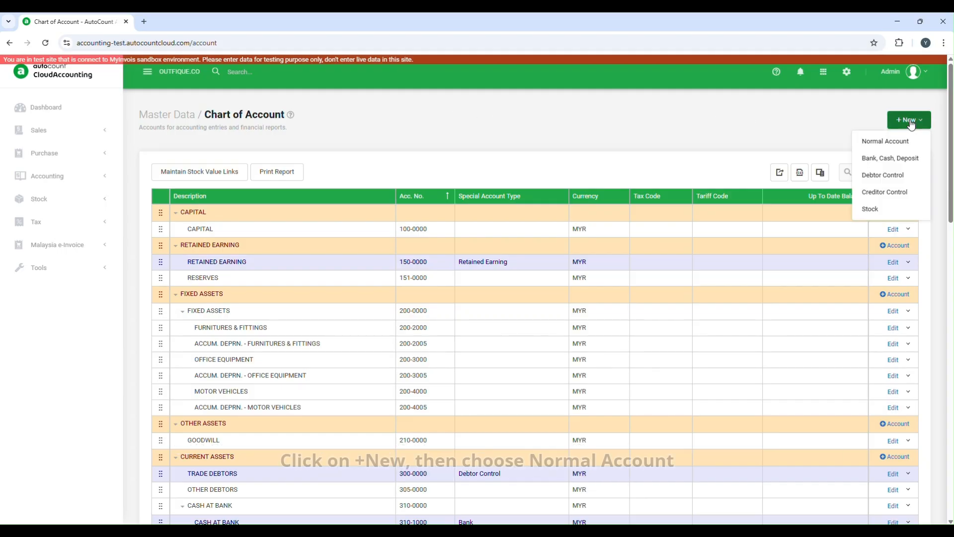
click(900, 139)
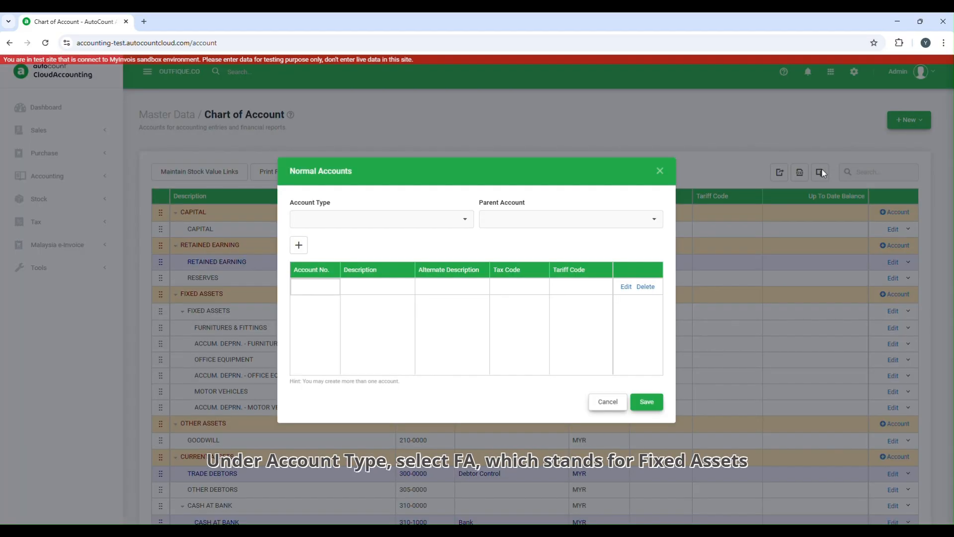
click(466, 221)
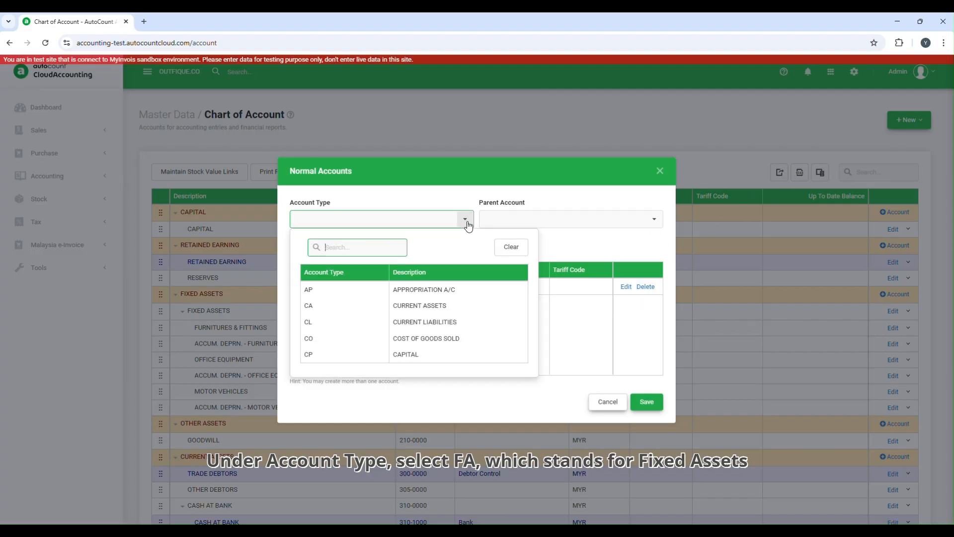
text(FA)
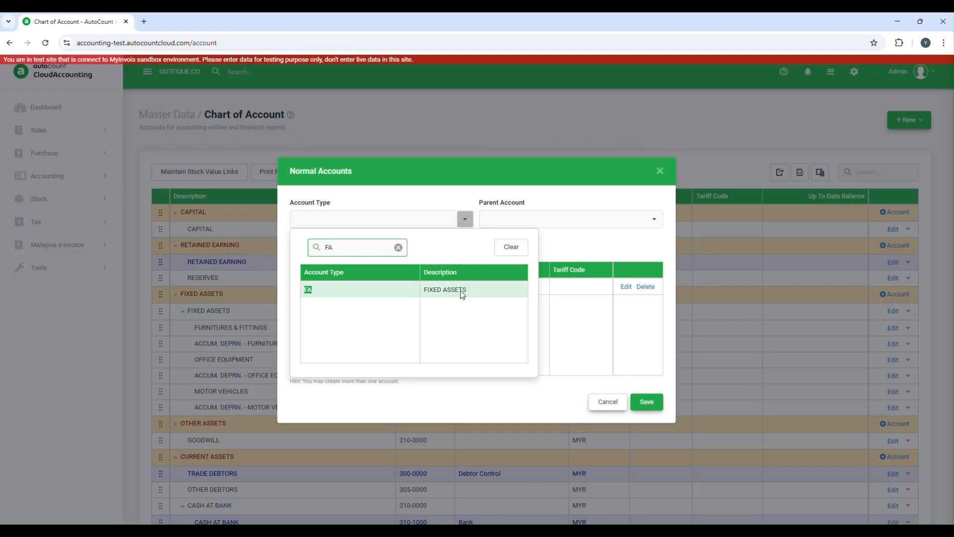
click(461, 290)
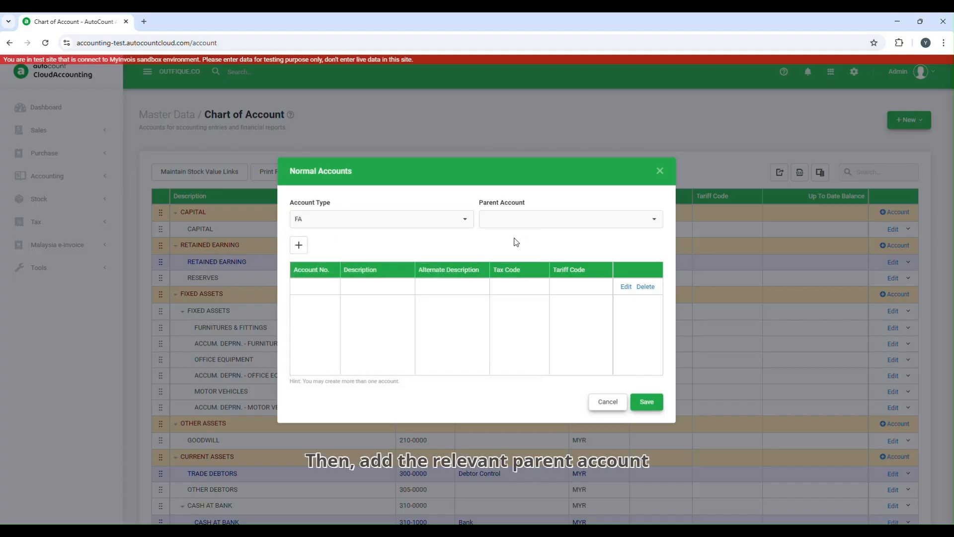
click(549, 227)
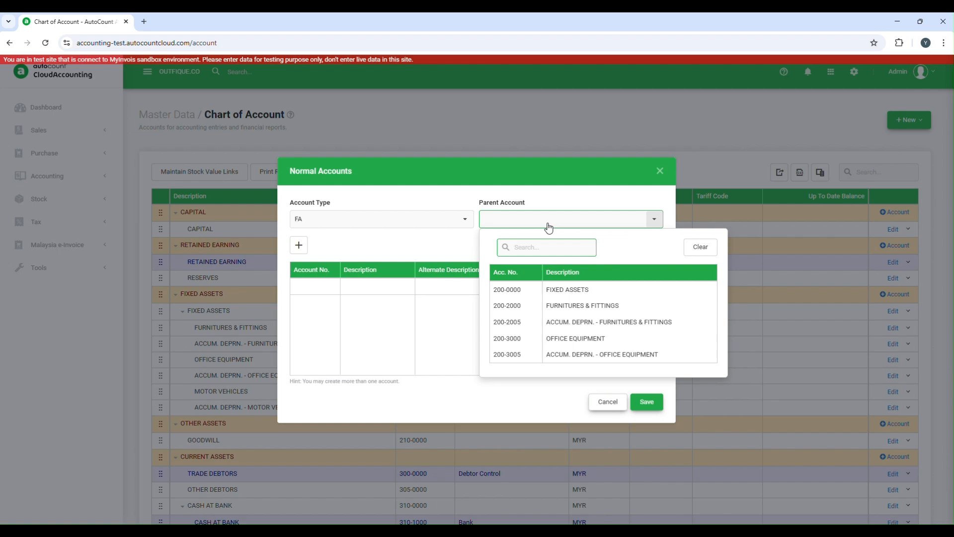
click(558, 288)
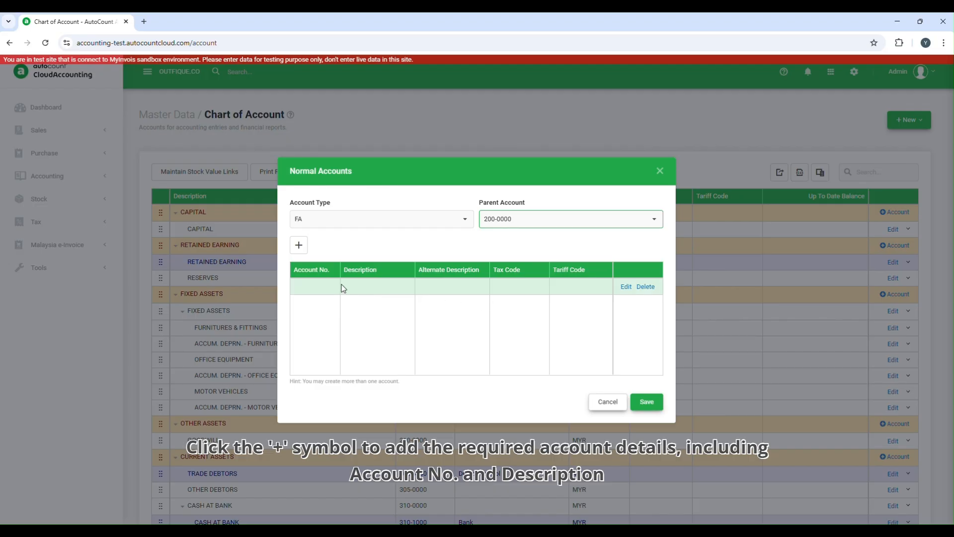
- Add an account line with ledger code 200-5000 and description "Machinery Equipment"
click(300, 249)
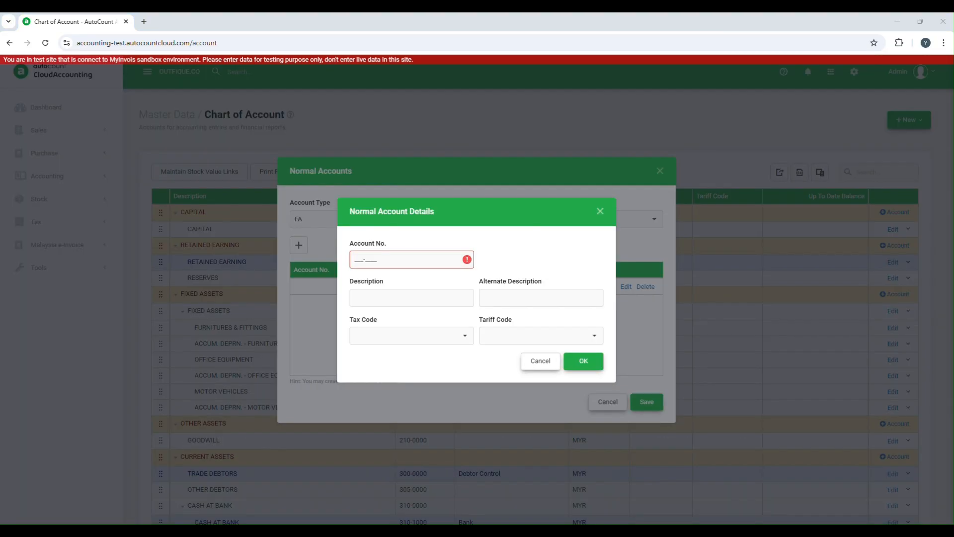
click(368, 260)
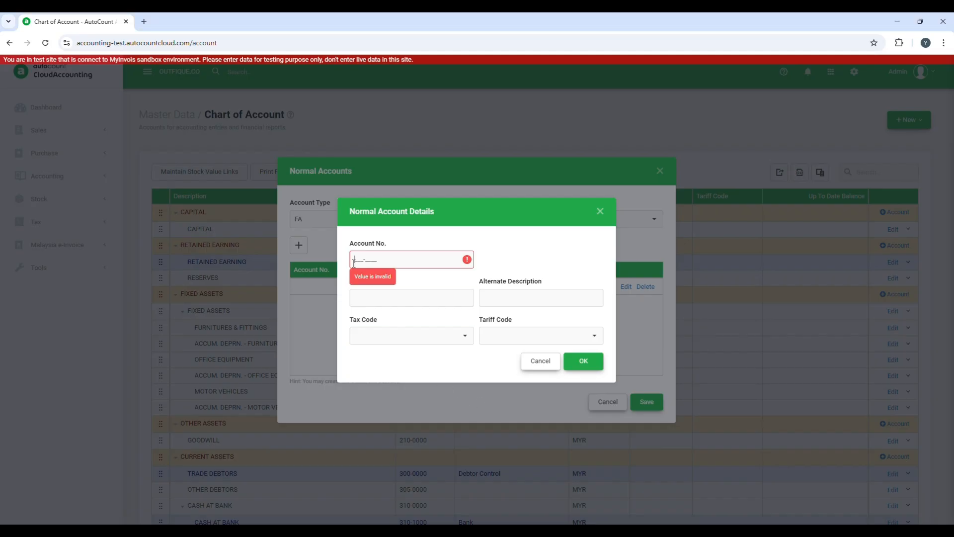
text(2005000)
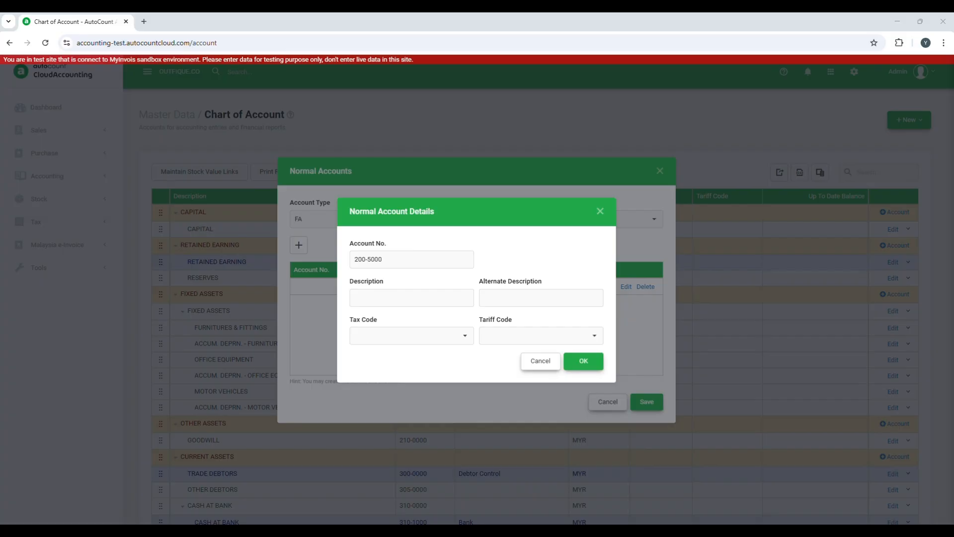
click(405, 299)
text(Machinery Equipment)
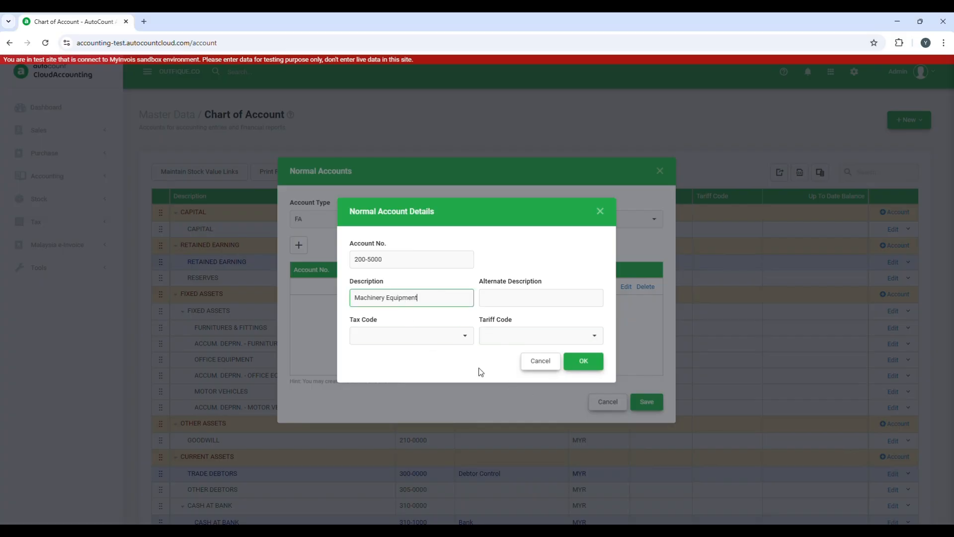
click(583, 369)
- Add a second account line with ledger code 200-5005 and description "Accum. Deprn. Machinery Equipment", and save the new accounts
click(297, 244)
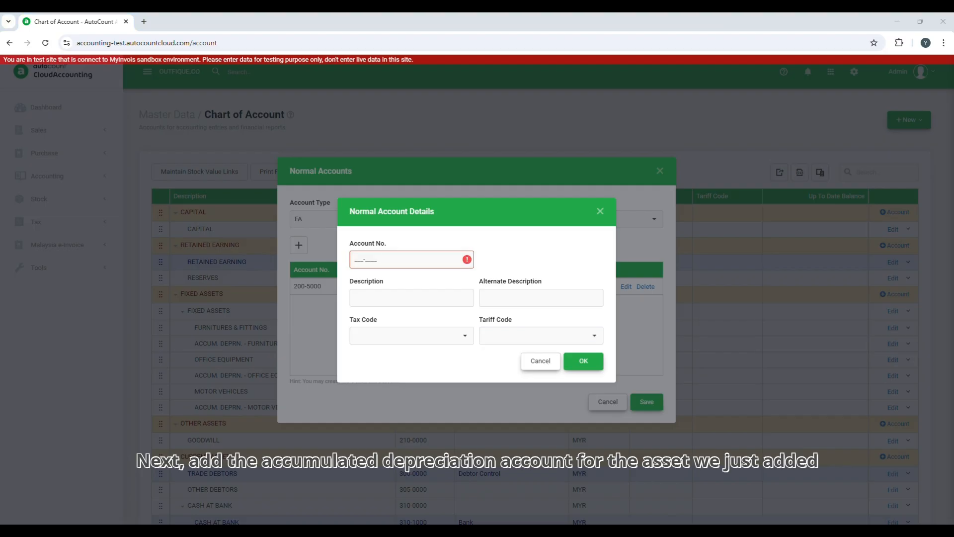
click(354, 258)
text(200-5005)
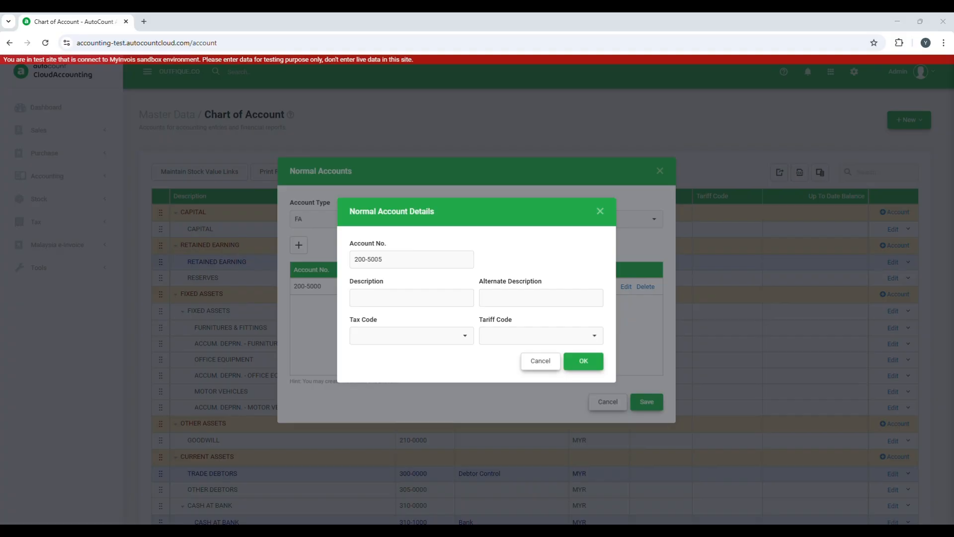
click(433, 299)
text(Accum. Deprn. Machinery Equipment)
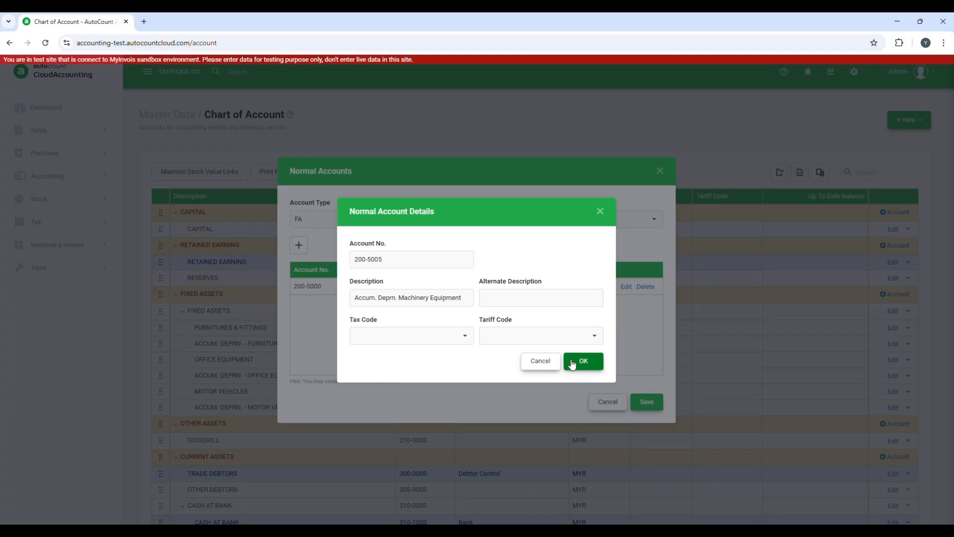
click(579, 363)
click(647, 402)
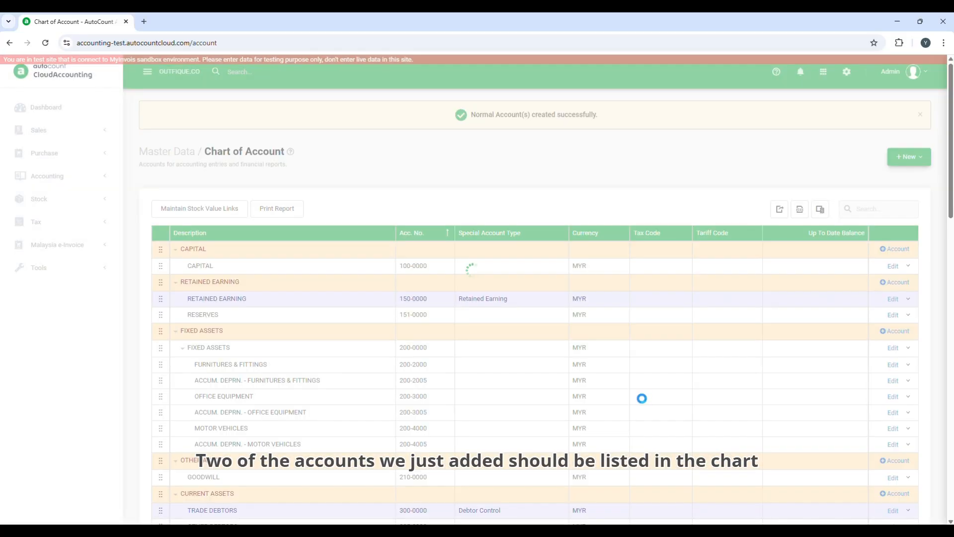
- Delete the CASH AT BANK special account 310-1000 under current assets
scroll(642, 399, down, 1)
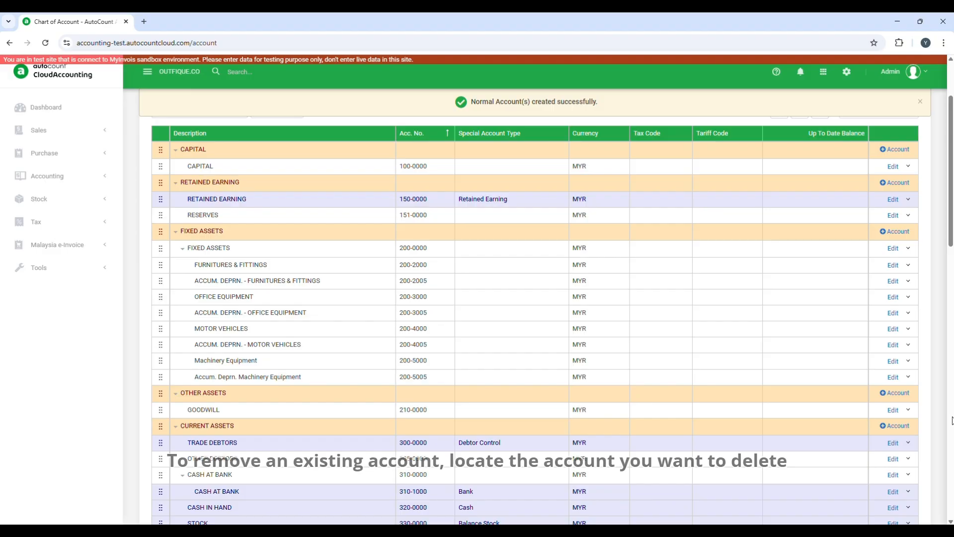
scroll(292, 296, down, 1)
scroll(292, 296, down, 2)
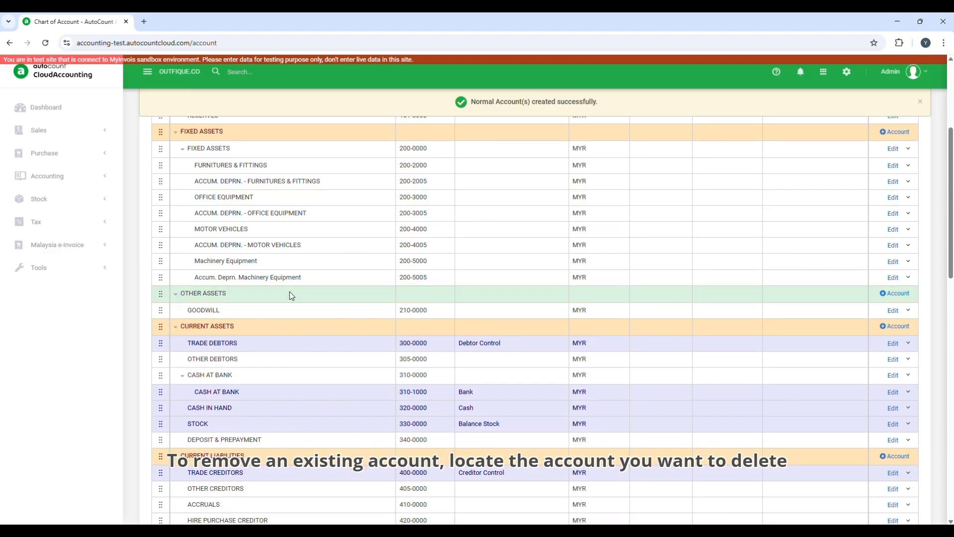
scroll(291, 296, down, 1)
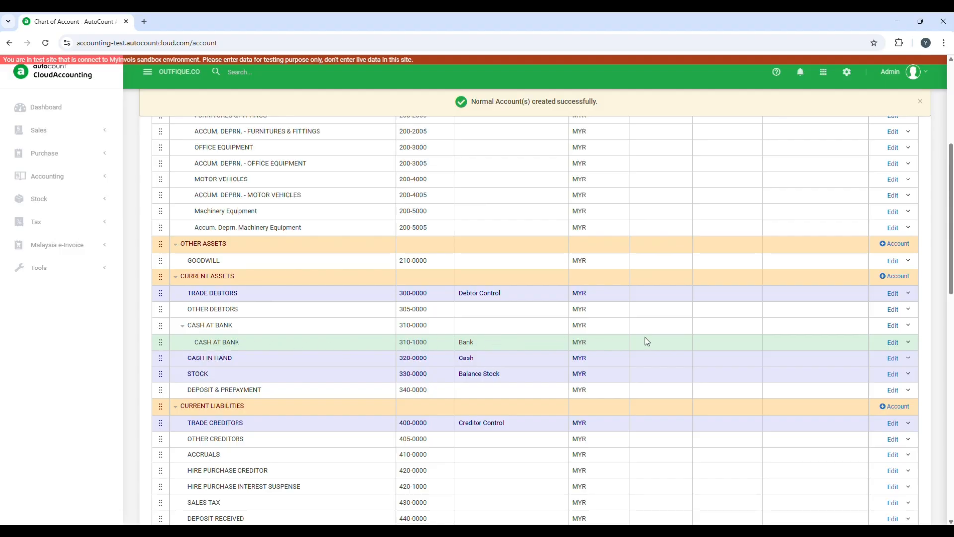
click(909, 343)
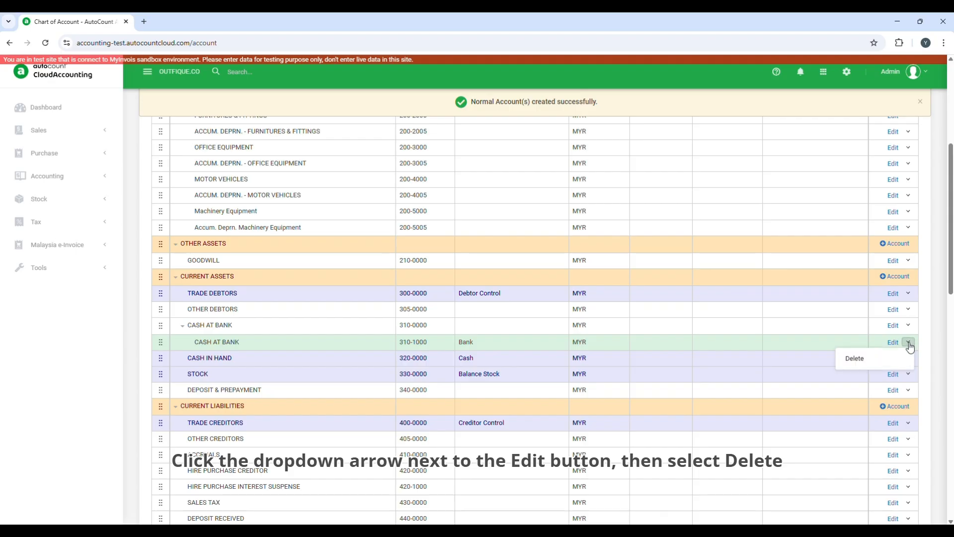
click(876, 362)
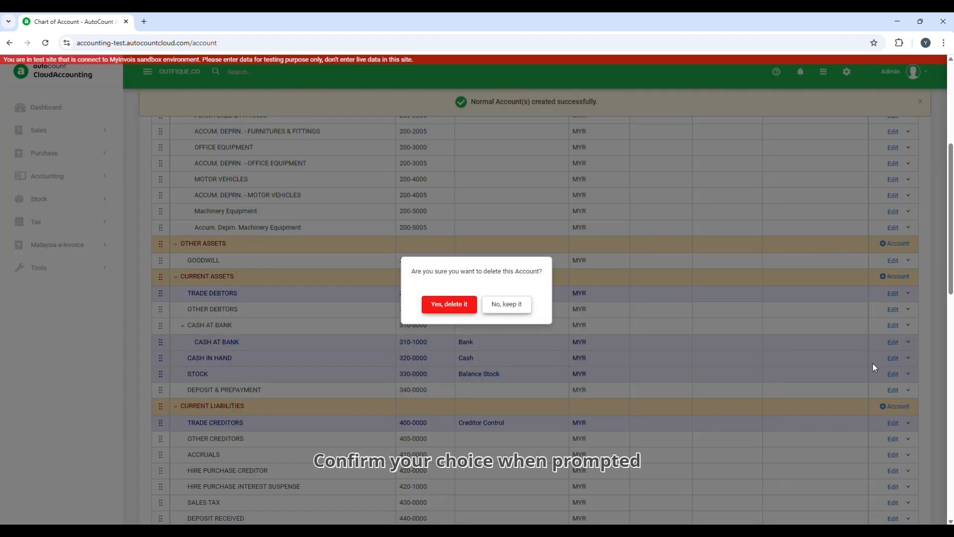
click(440, 306)
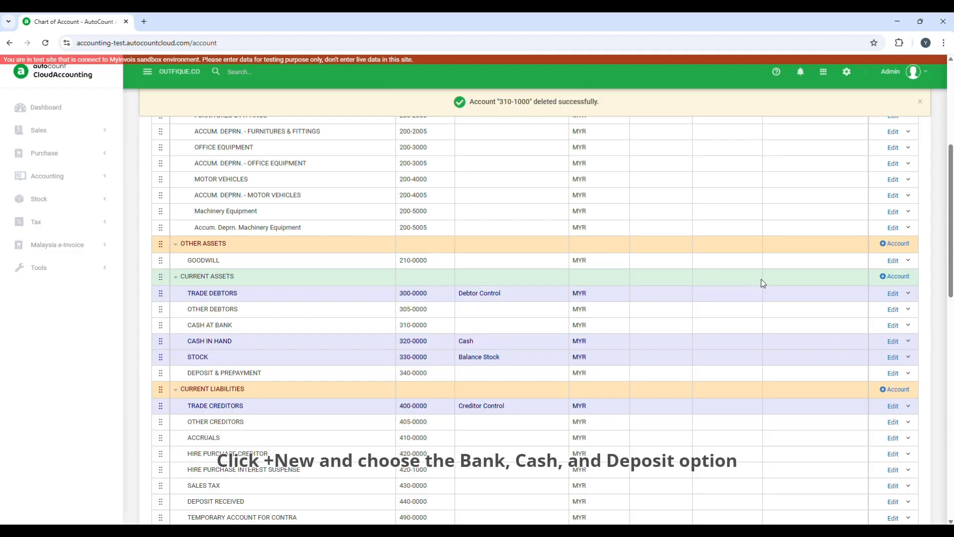
- Start a new Bank account entry with account type CA
scroll(763, 281, up, 5)
click(906, 163)
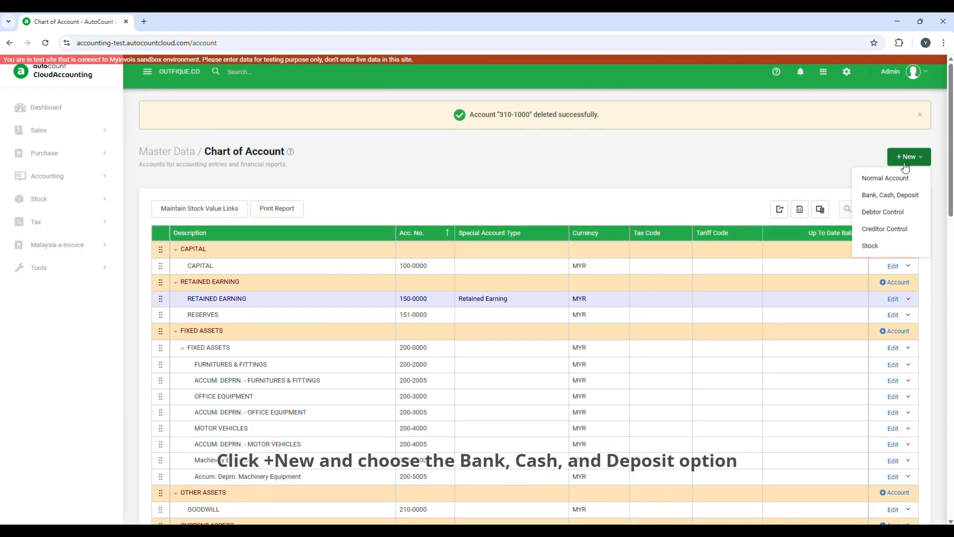
click(905, 196)
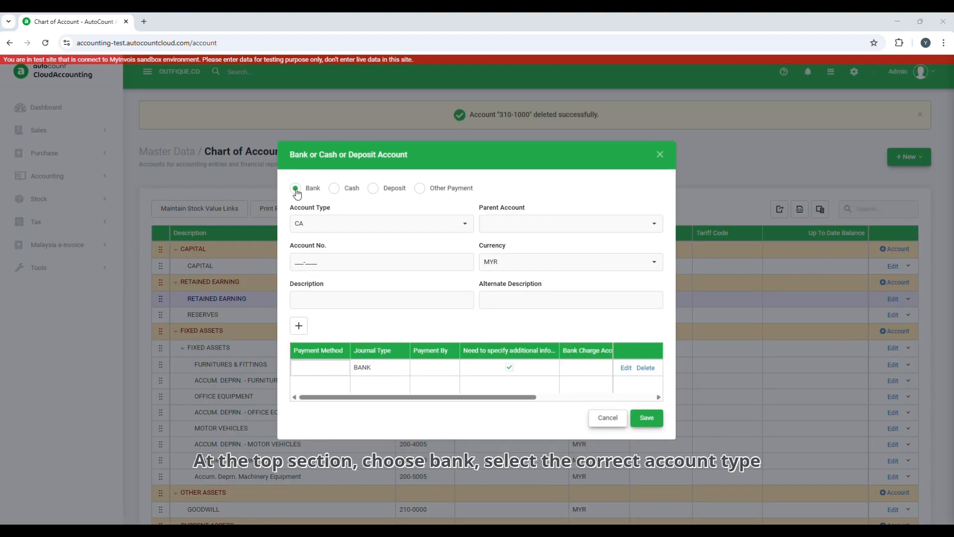
click(318, 225)
click(325, 289)
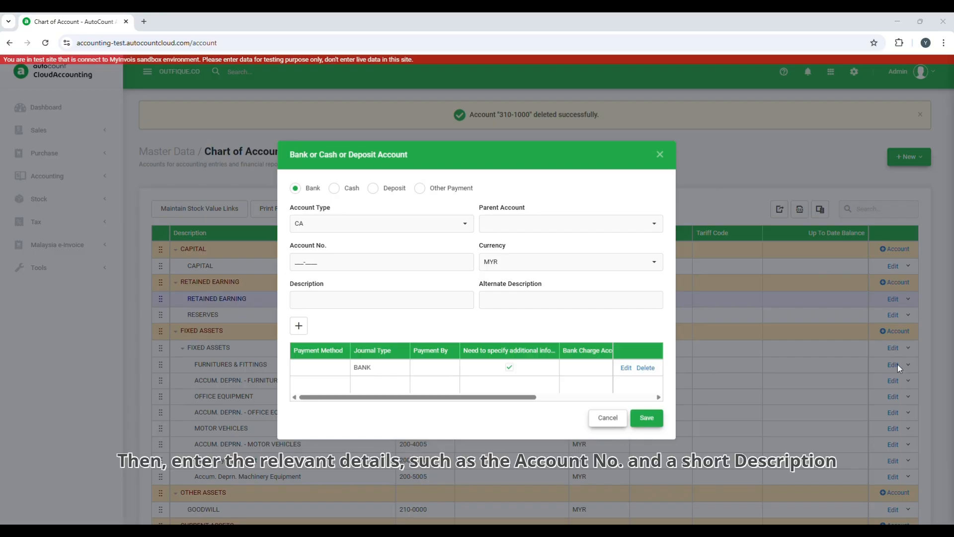
- Give the new bank account the ledger code 310-MBB1 and the description "Maybebank"
click(308, 268)
text(310-MBB1)
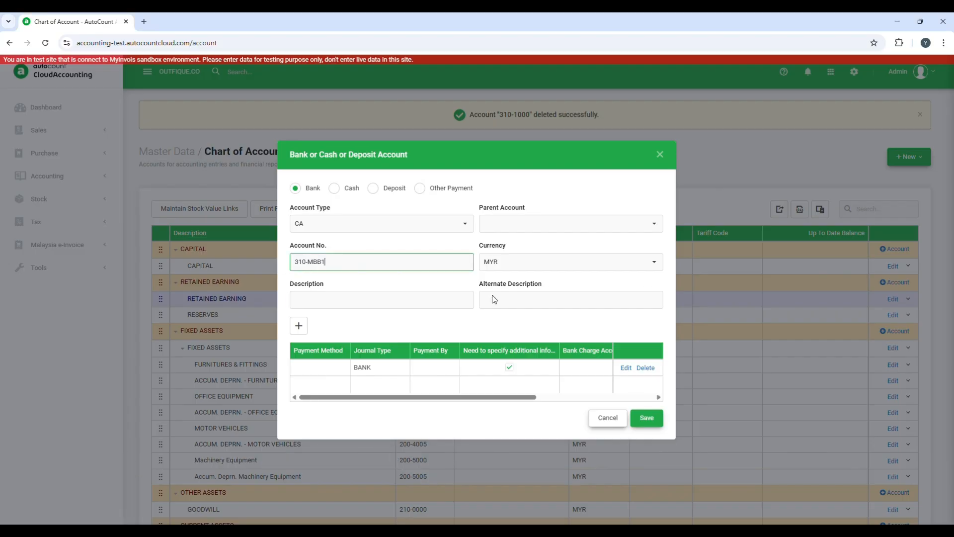
click(572, 333)
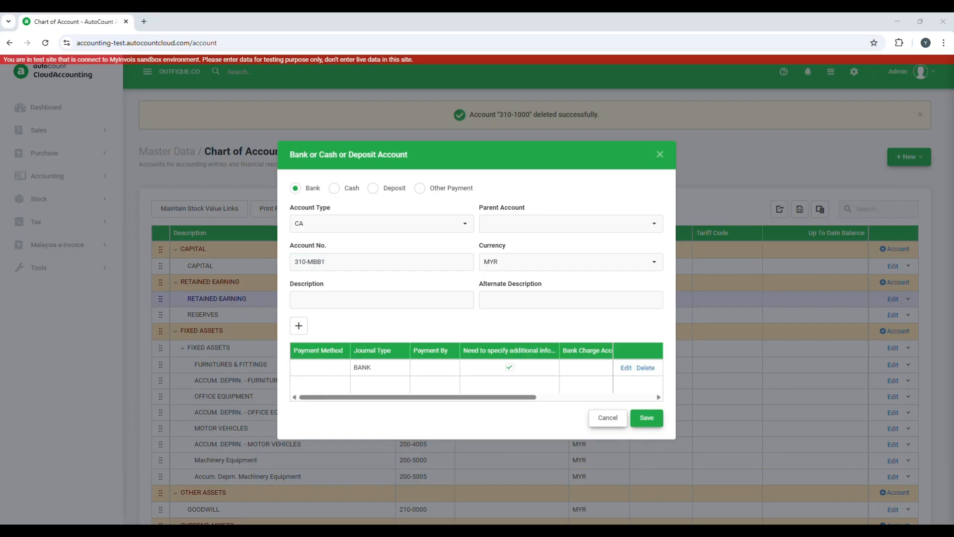
click(418, 297)
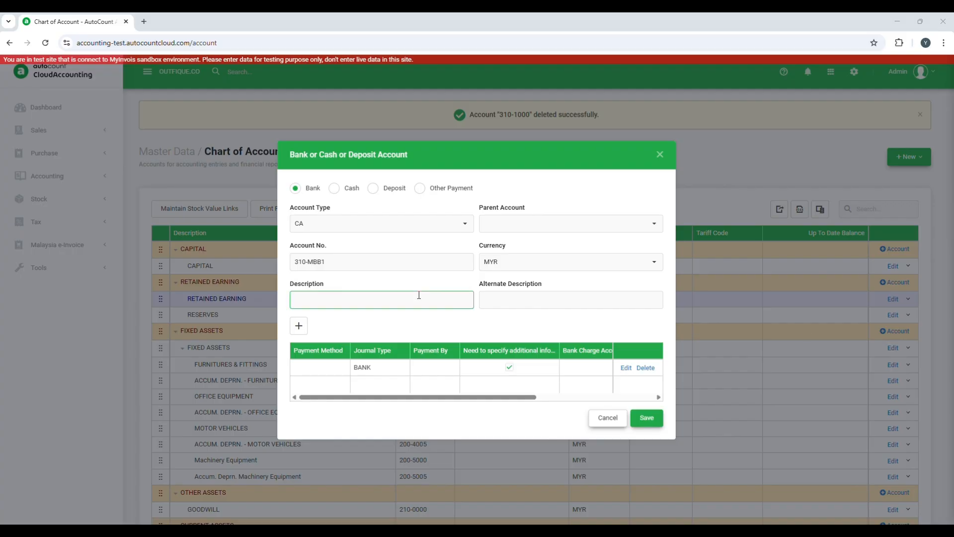
text(Maybebank)
click(450, 326)
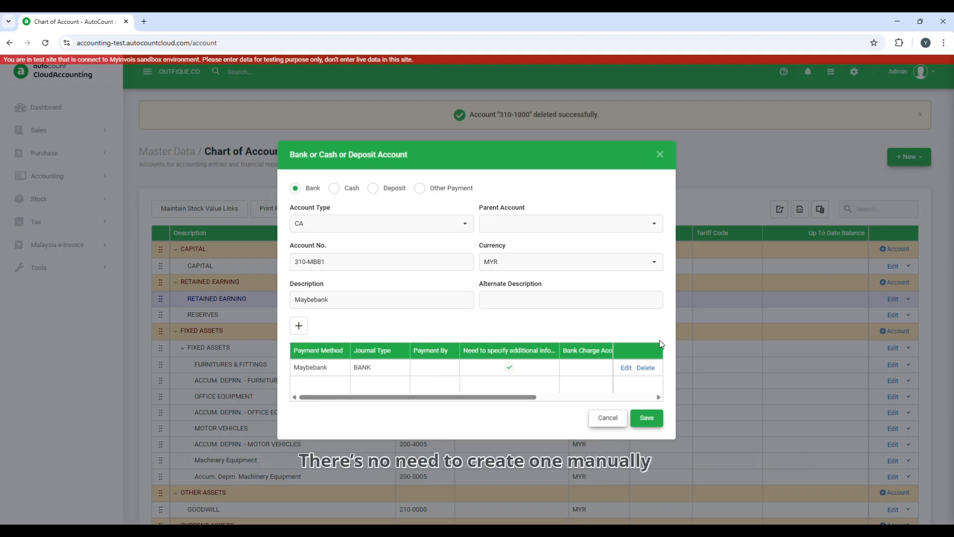
- Open the Maybebank payment method details, accept them, and save the new bank account
click(626, 367)
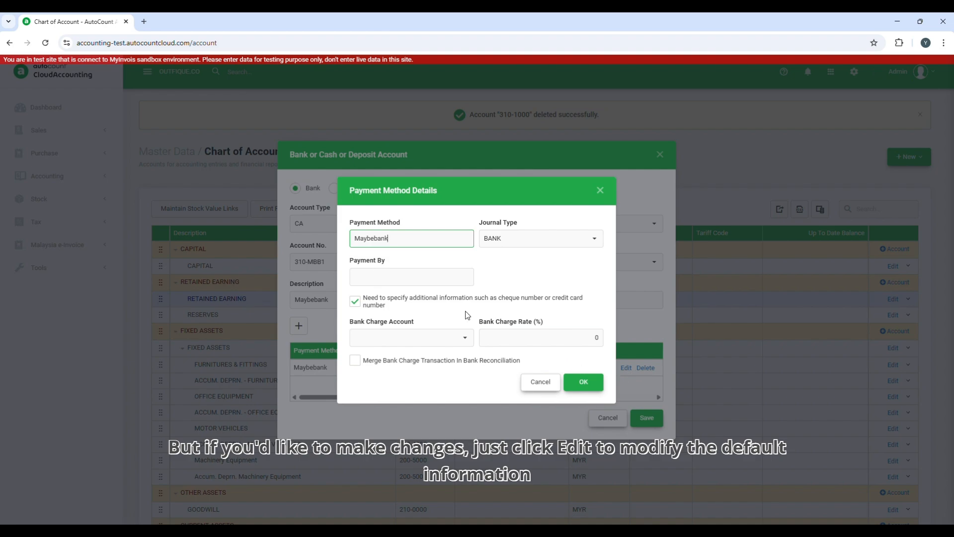
click(405, 278)
click(584, 383)
click(641, 418)
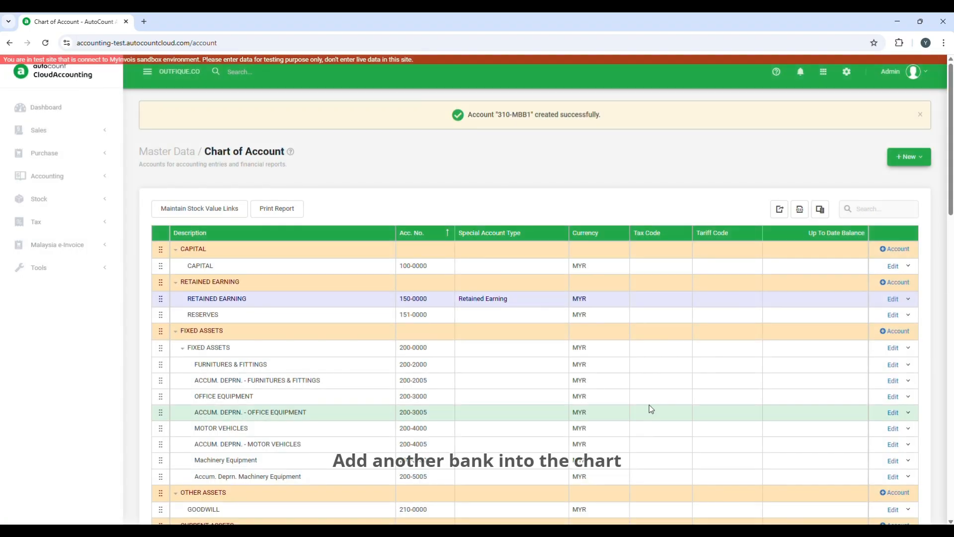
- Start another Bank account entry of type CA with ledger code 310-CINB and description "CINB"
click(919, 160)
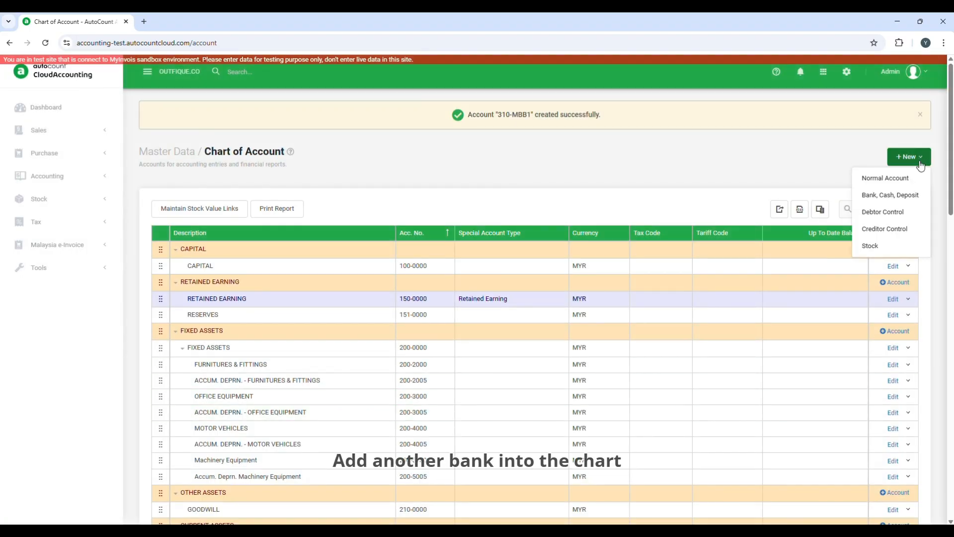
click(912, 192)
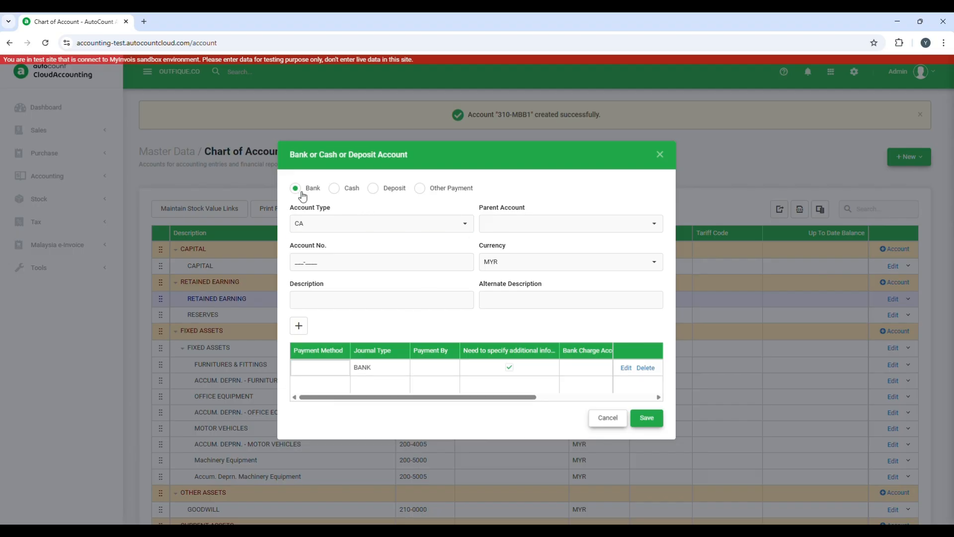
click(464, 223)
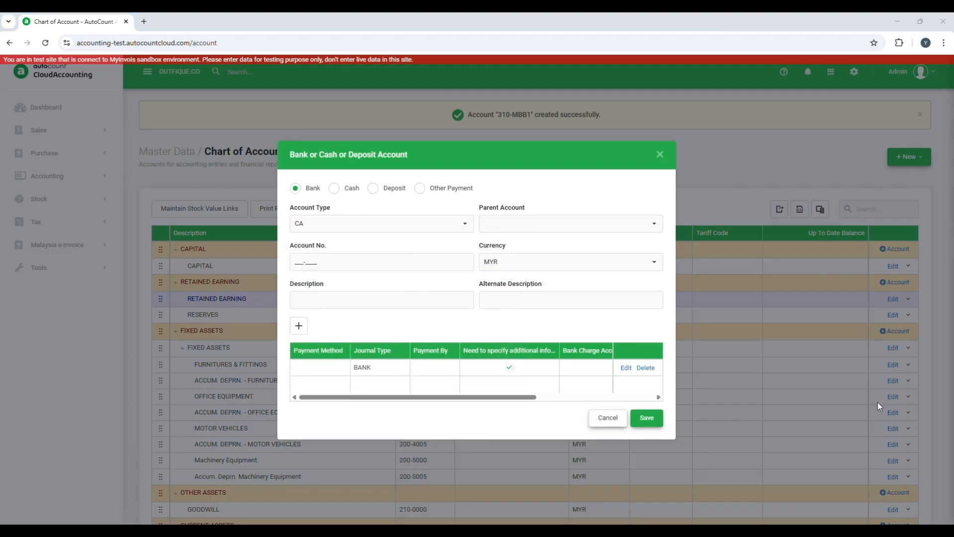
click(403, 262)
text(310-CINB)
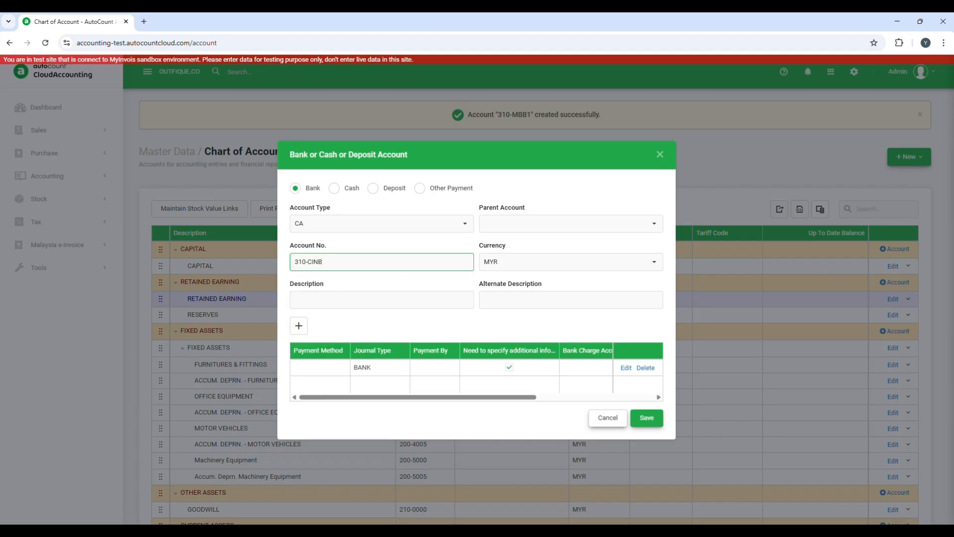
click(381, 300)
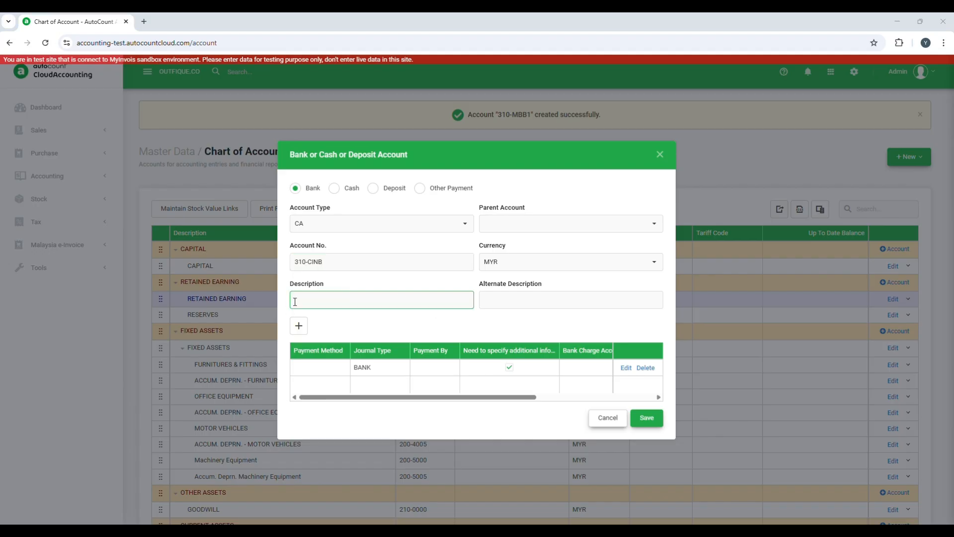
text(CINB)
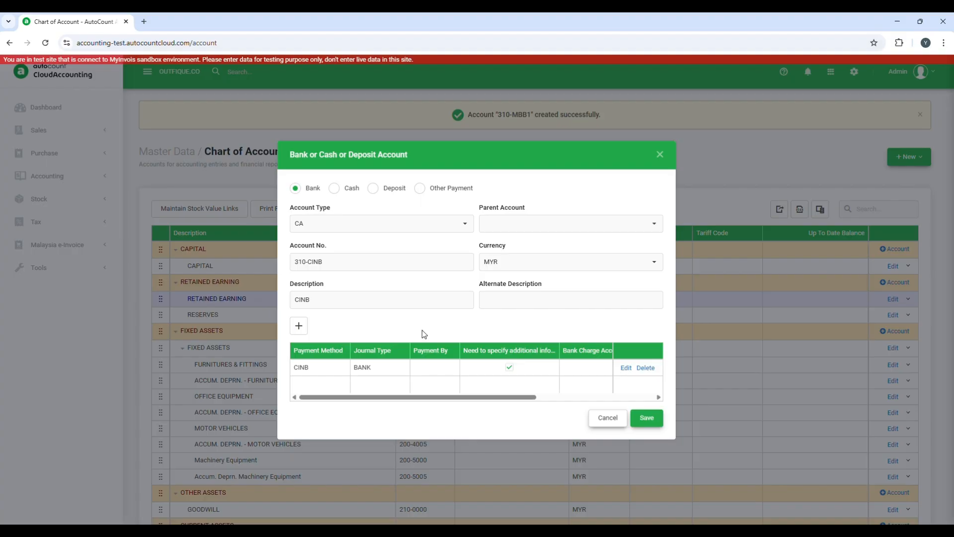
- Set Payment By to "Online Transfer" for the CINB payment method and save the bank account
click(625, 368)
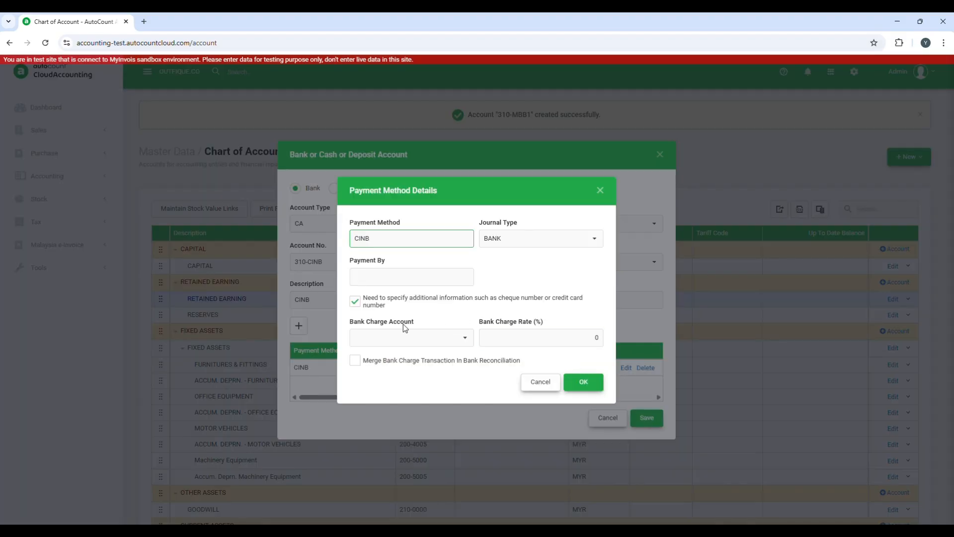
click(387, 277)
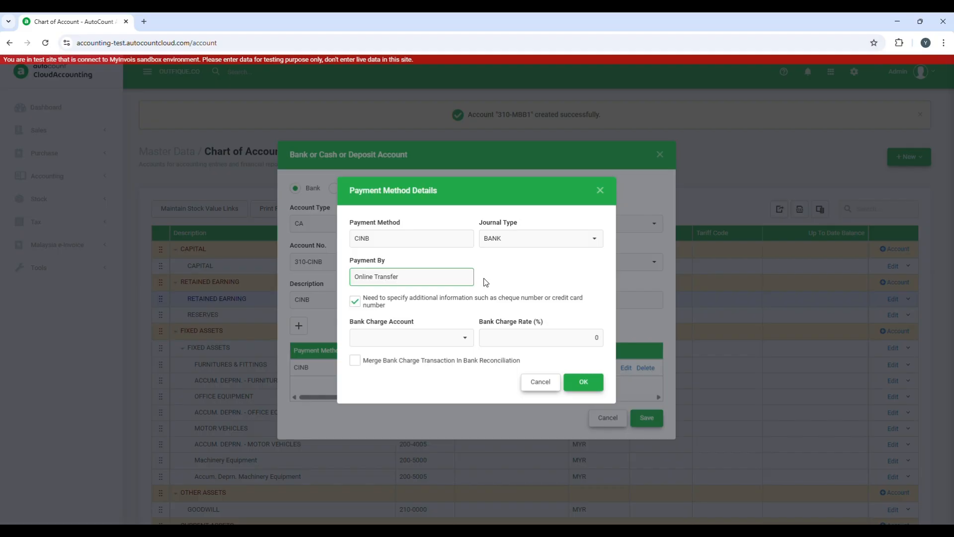
text(Online Transfer)
click(596, 386)
click(644, 418)
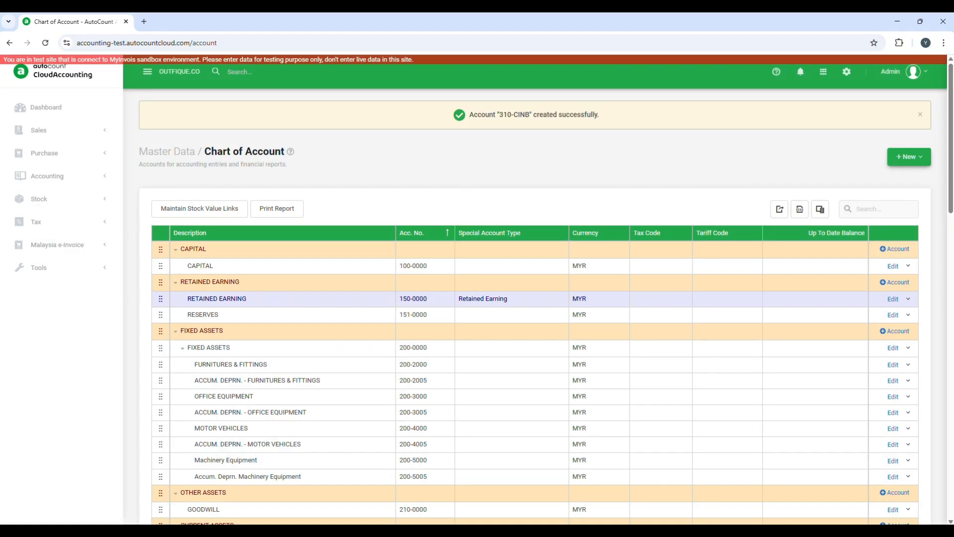
- Start a new Normal Account entry with the expenses account type EP and check the available parent accounts
scroll(657, 335, down, 6)
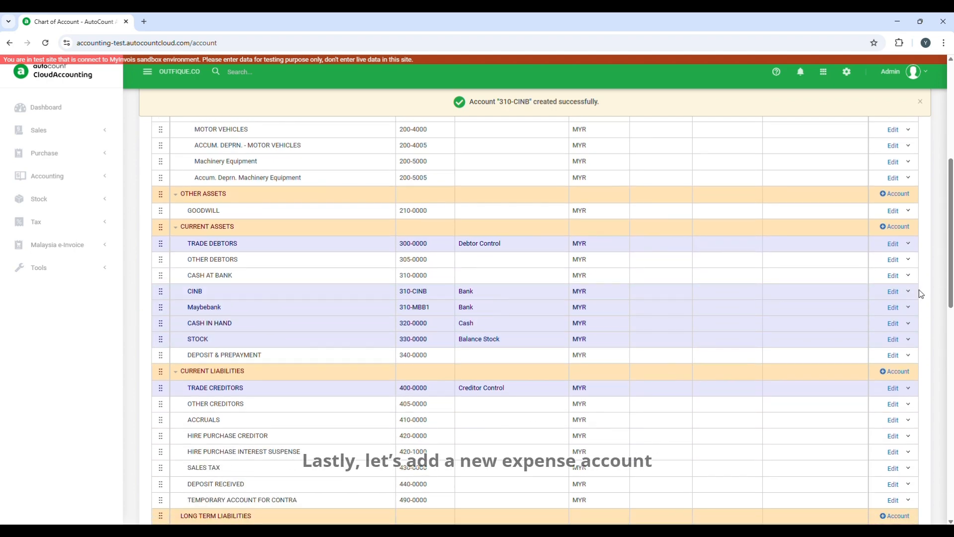
scroll(918, 293, up, 6)
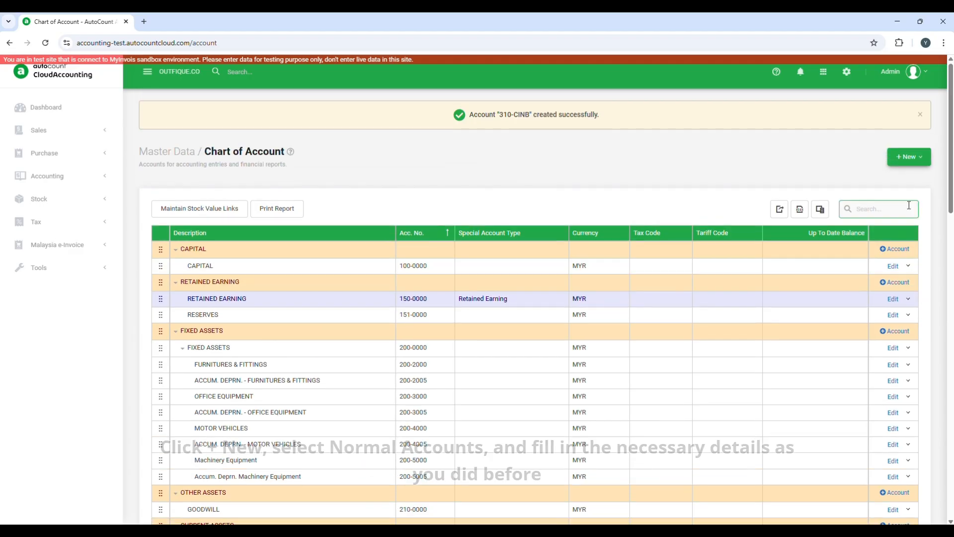
click(909, 157)
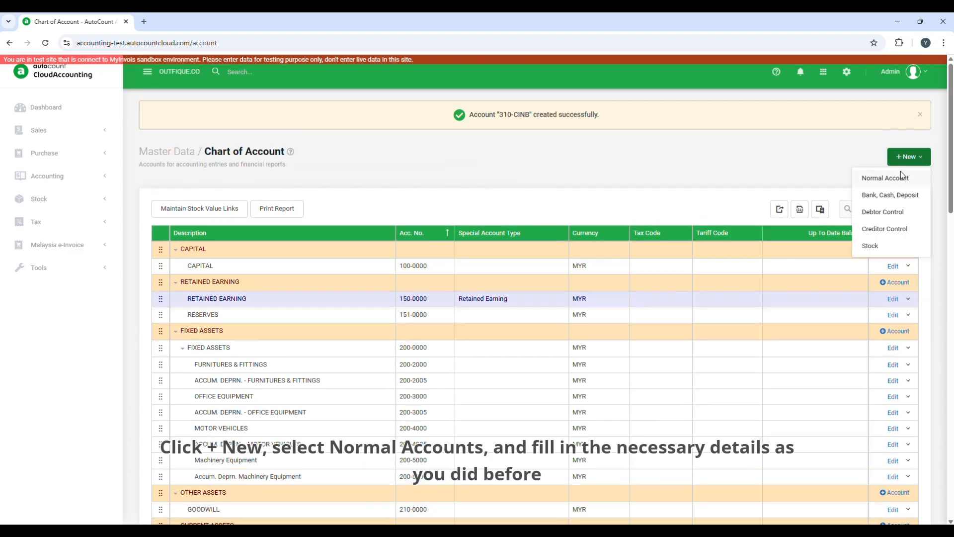
click(897, 178)
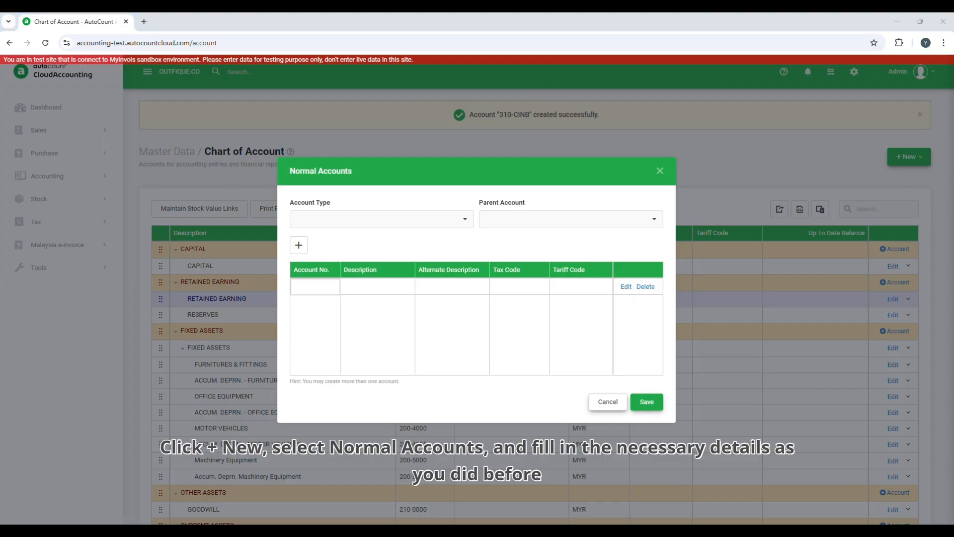
click(416, 223)
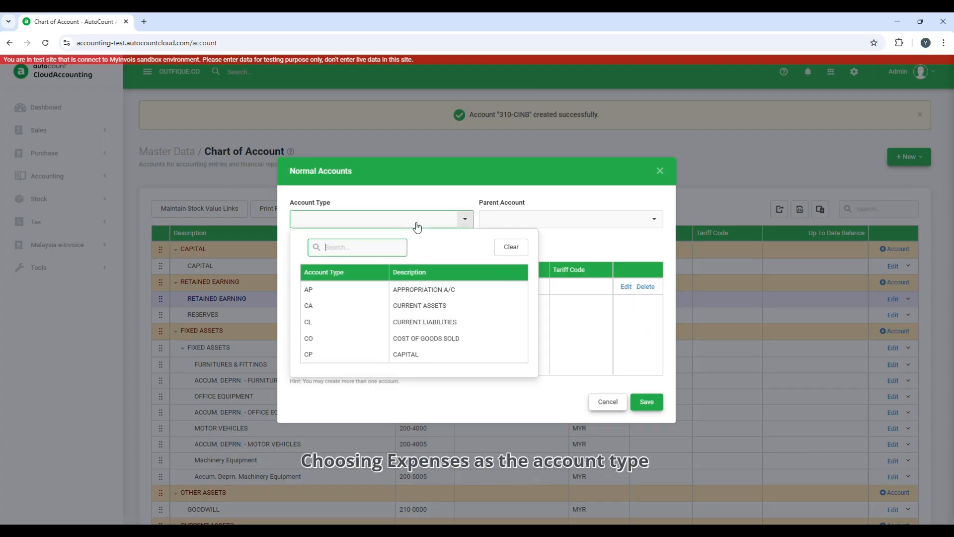
text(expenses)
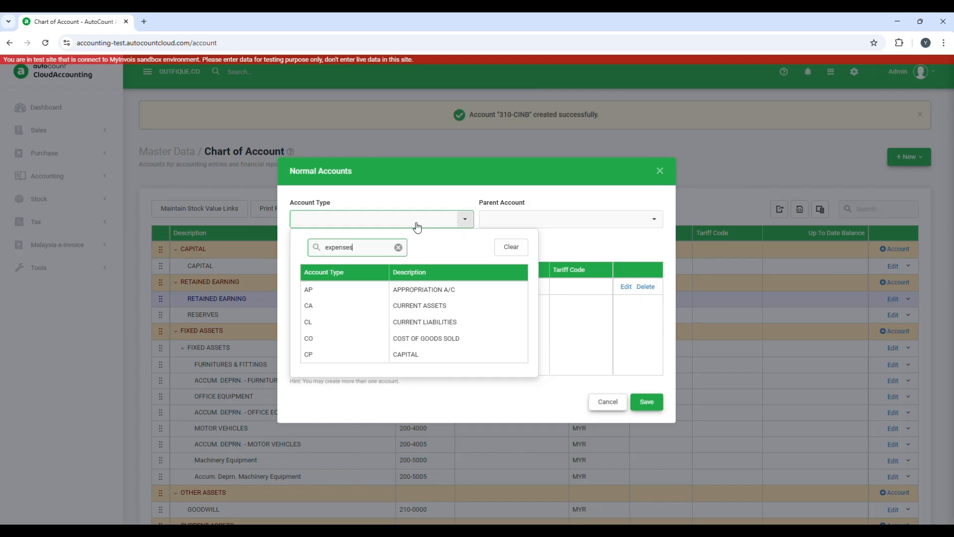
click(429, 290)
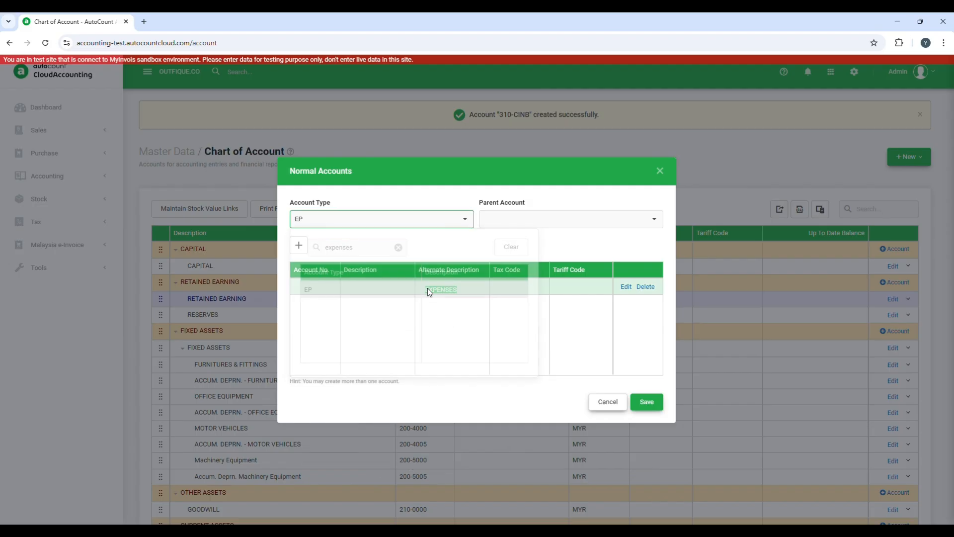
click(518, 218)
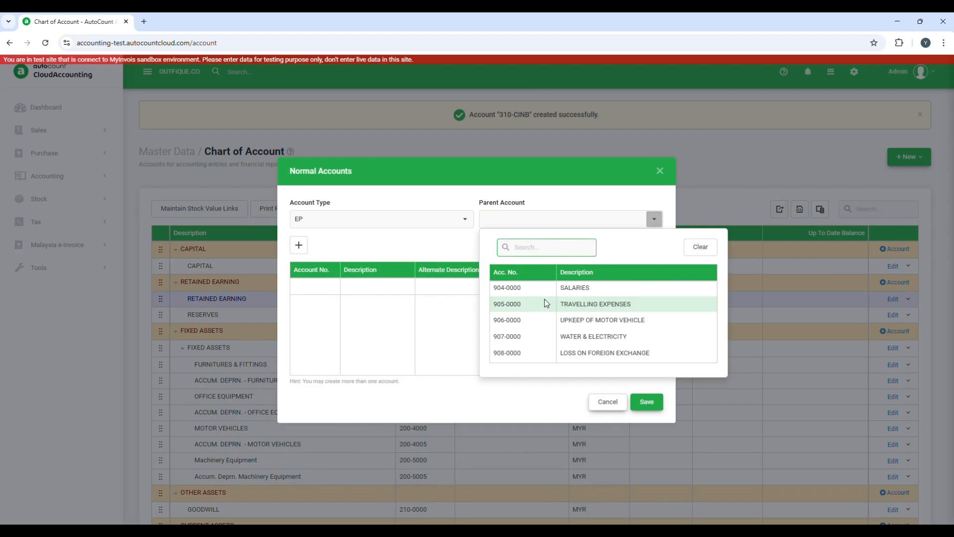
scroll(547, 303, down, 2)
- Add an expense account line with ledger code 916-0000 and description "Packaging"
click(298, 245)
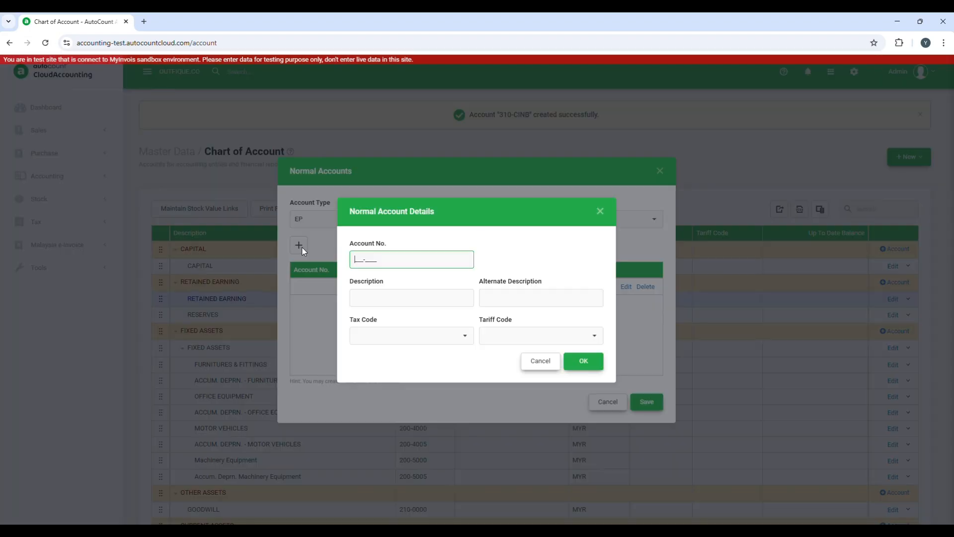
key(alt+Tab)
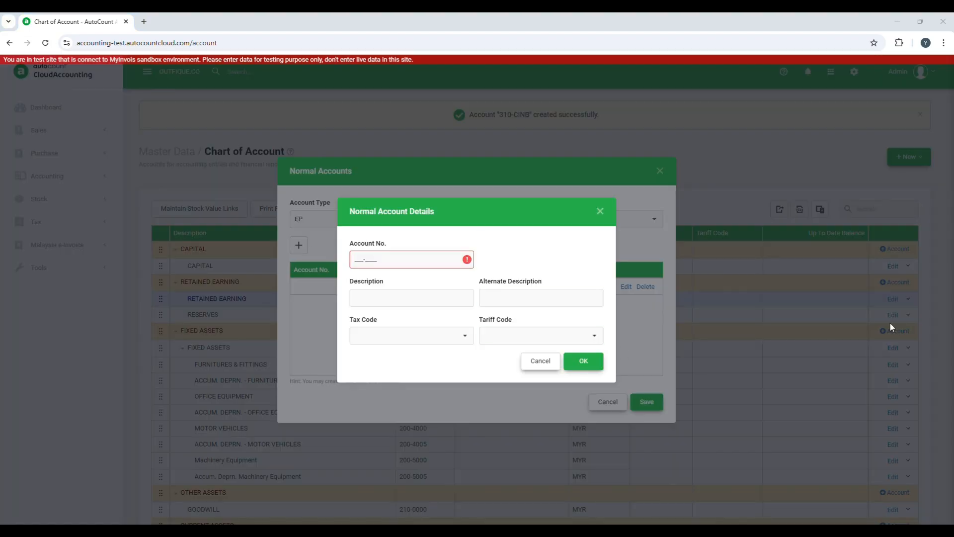
click(354, 261)
text(916-0000)
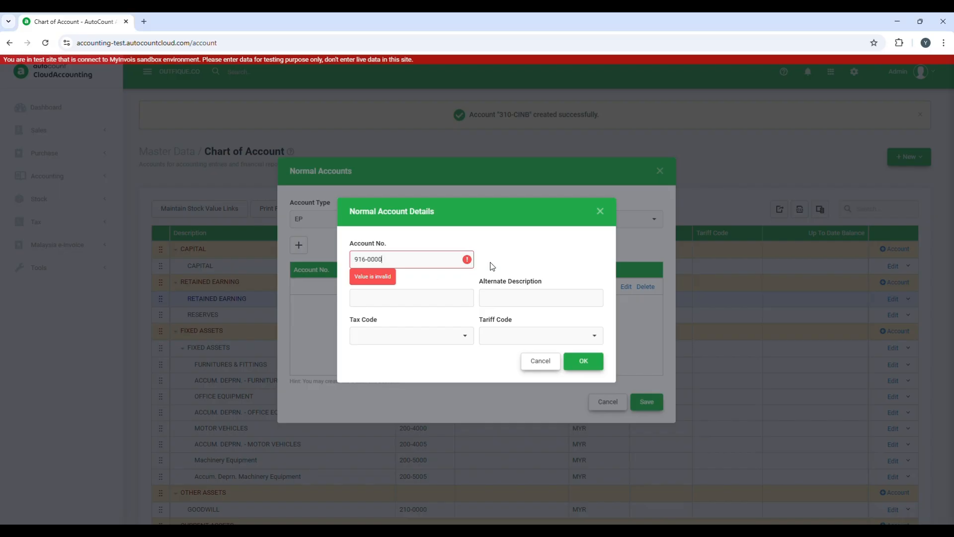
click(527, 250)
key(alt+Tab)
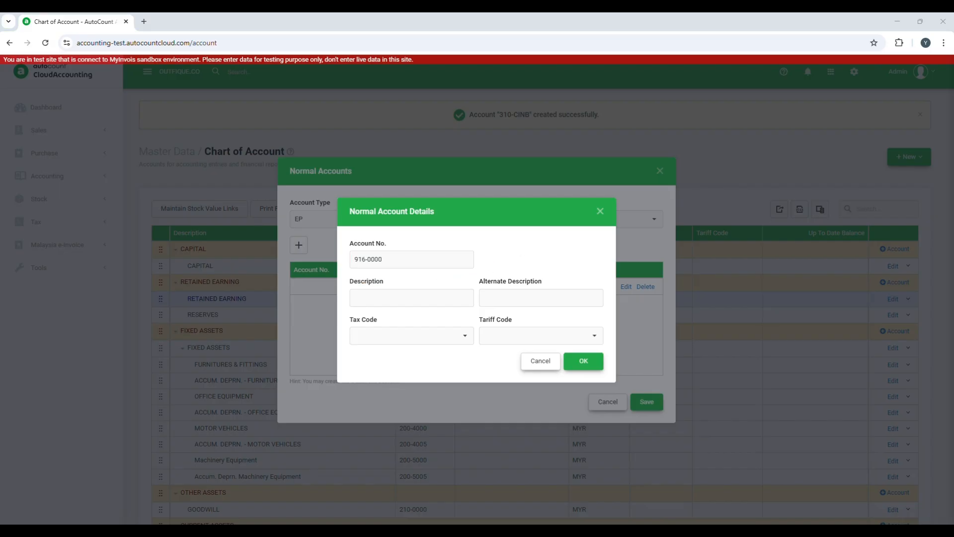
click(398, 297)
text(Packaging)
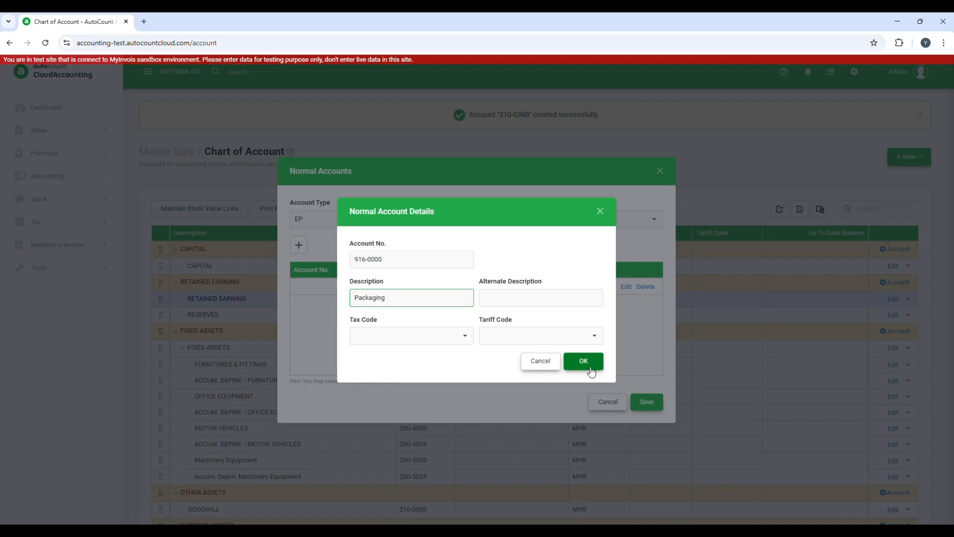
click(584, 361)
- Add a second expense account line with ledger code 917-0000 and description "Pantry", and save the new accounts
click(299, 244)
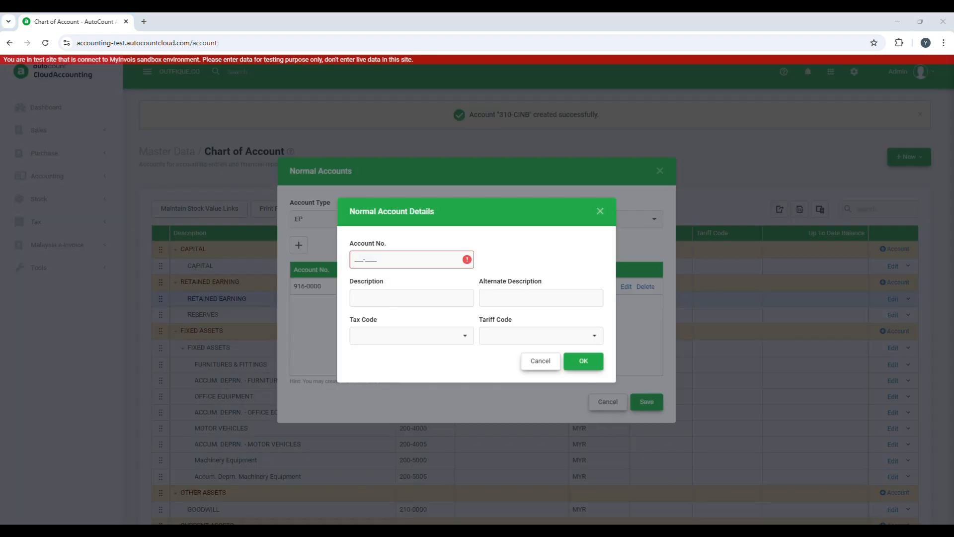
click(352, 258)
key(ctrl+v)
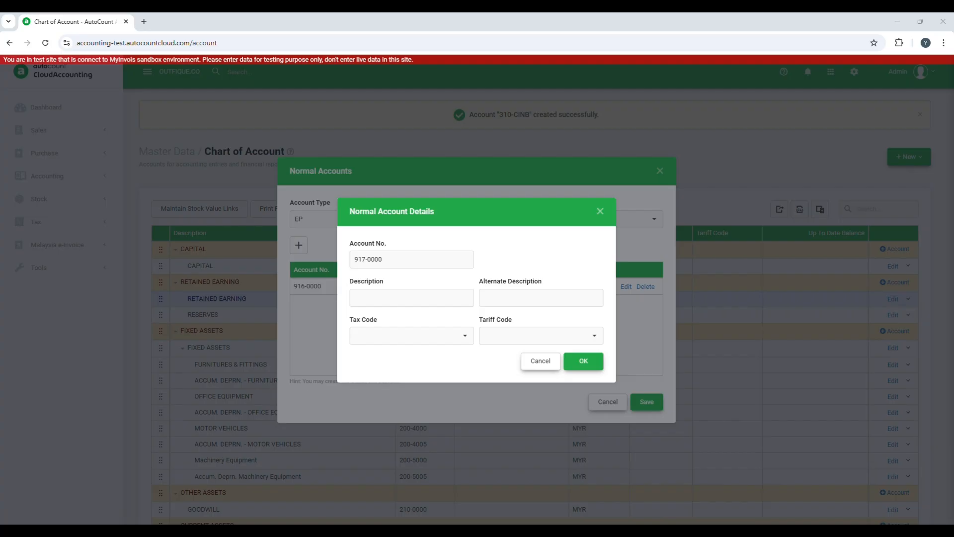
click(399, 298)
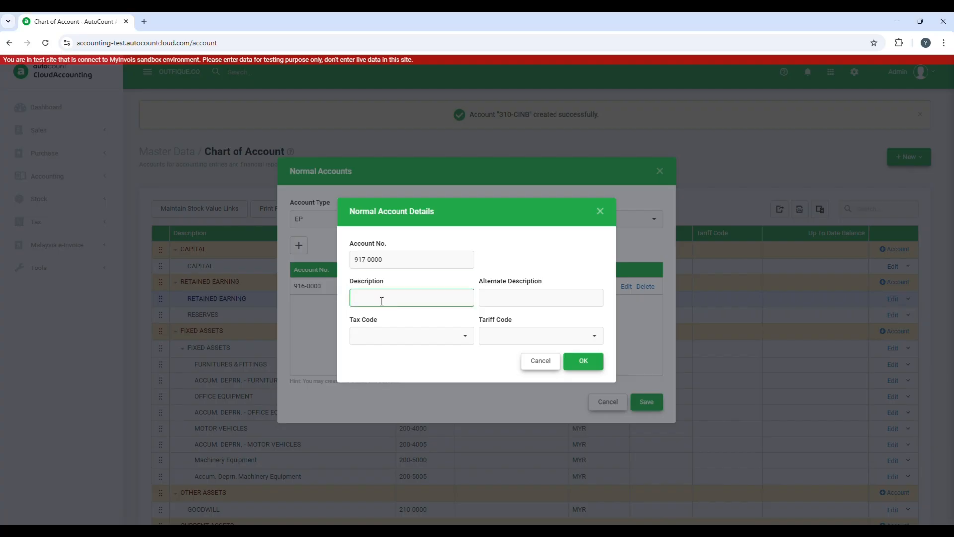
text(Pantry)
click(584, 361)
click(647, 403)
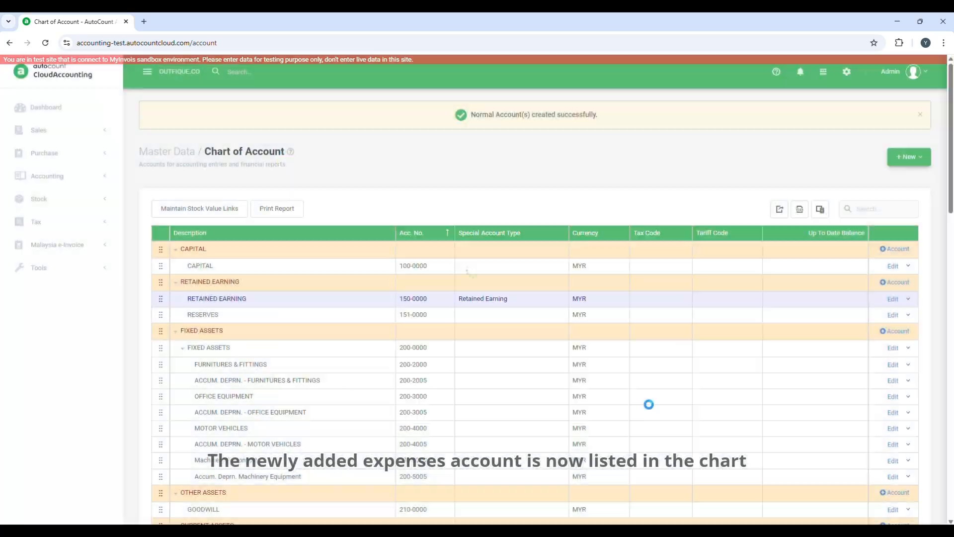
scroll(649, 405, down, 15)
scroll(650, 405, down, 2)
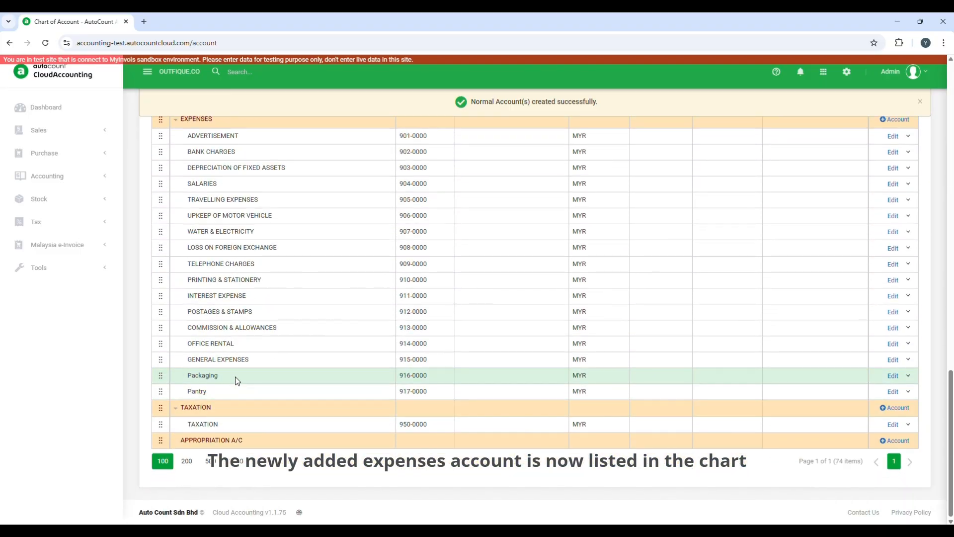